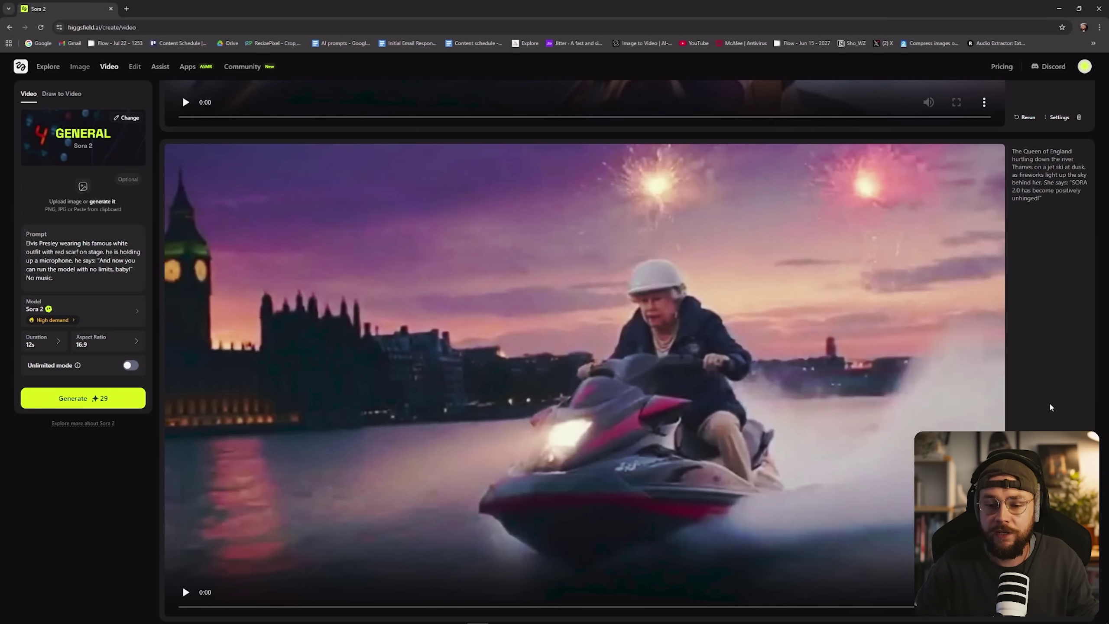
Step: Play the 8-second Queen fireworks jet-ski clip on the Thames, resuming it once
{"action": "scroll", "coordinate": [1053, 407], "scroll_direction": "up", "scroll_amount": 10}
{"action": "scroll", "coordinate": [1051, 416], "scroll_direction": "up", "scroll_amount": 15}
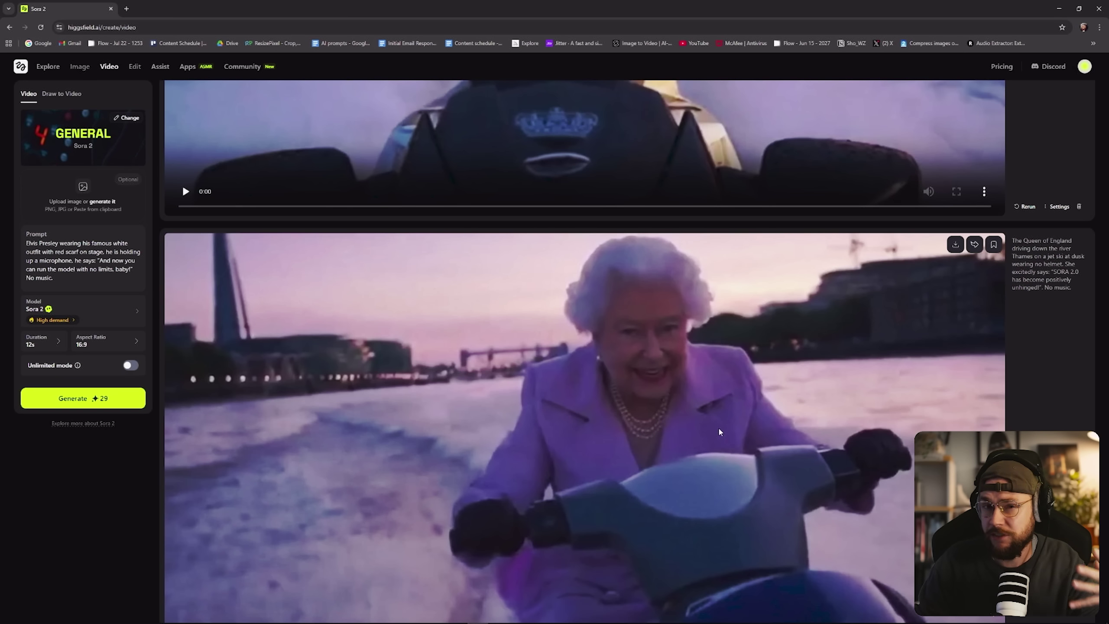
{"action": "scroll", "coordinate": [719, 436], "scroll_direction": "down", "scroll_amount": 10}
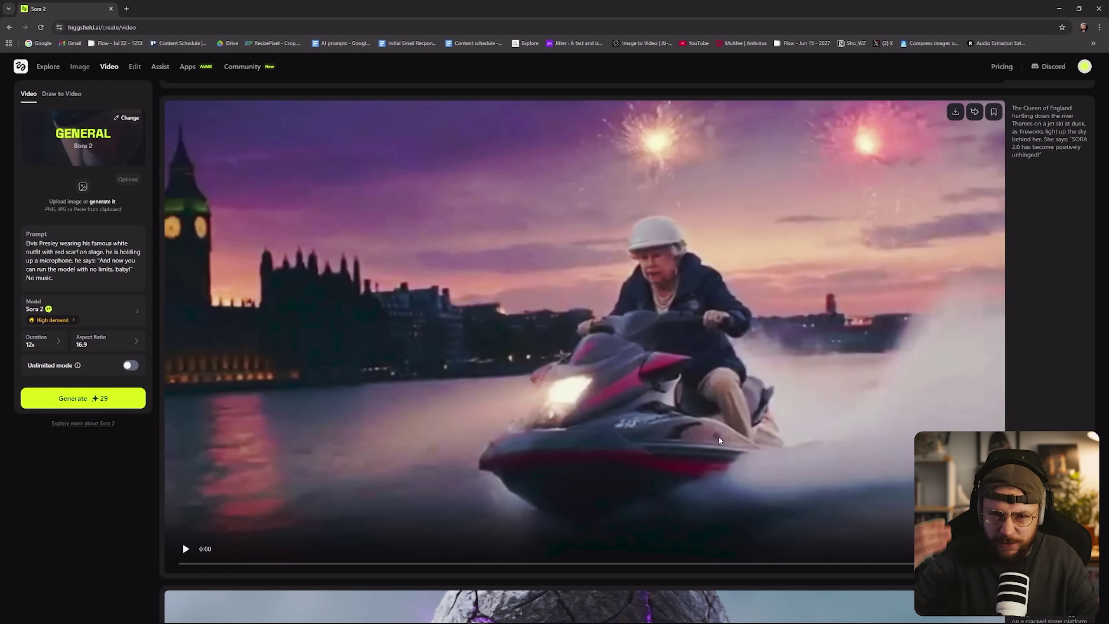
{"action": "left_click", "coordinate": [186, 548]}
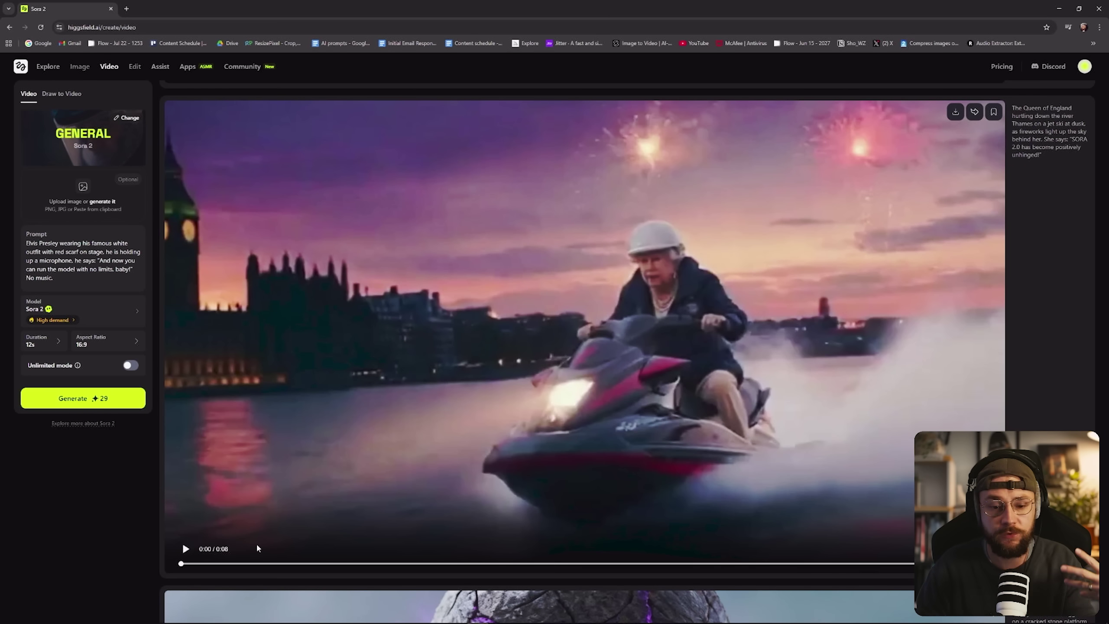
{"action": "left_click", "coordinate": [186, 550]}
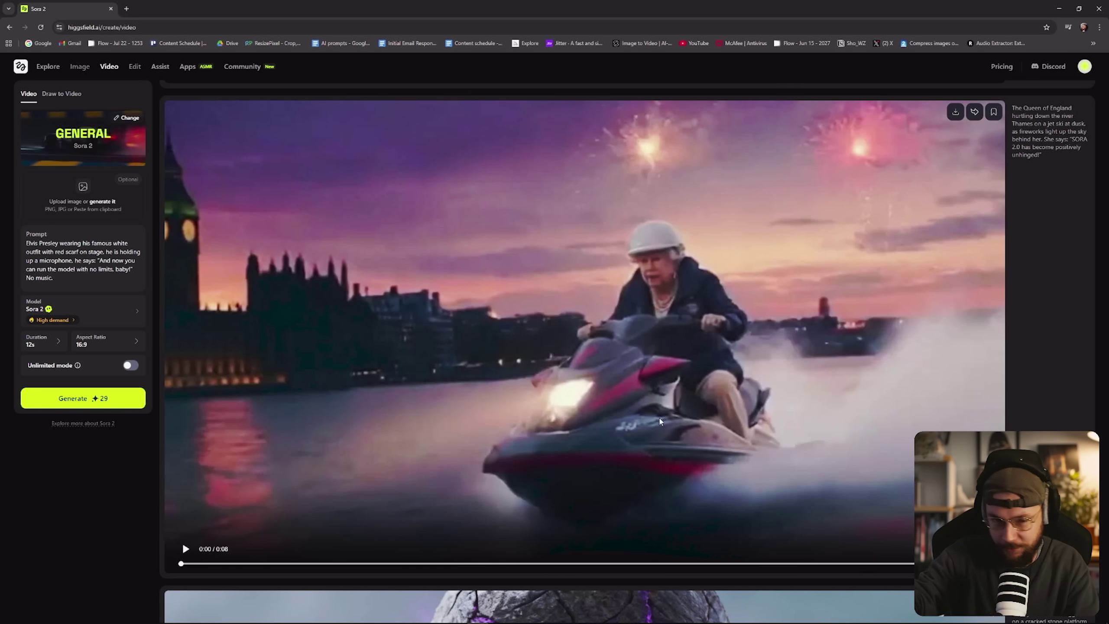
Step: Play the next card: the helmeted Queen on a Union Jack jet ski past Parliament
{"action": "scroll", "coordinate": [187, 578], "scroll_direction": "down", "scroll_amount": 10}
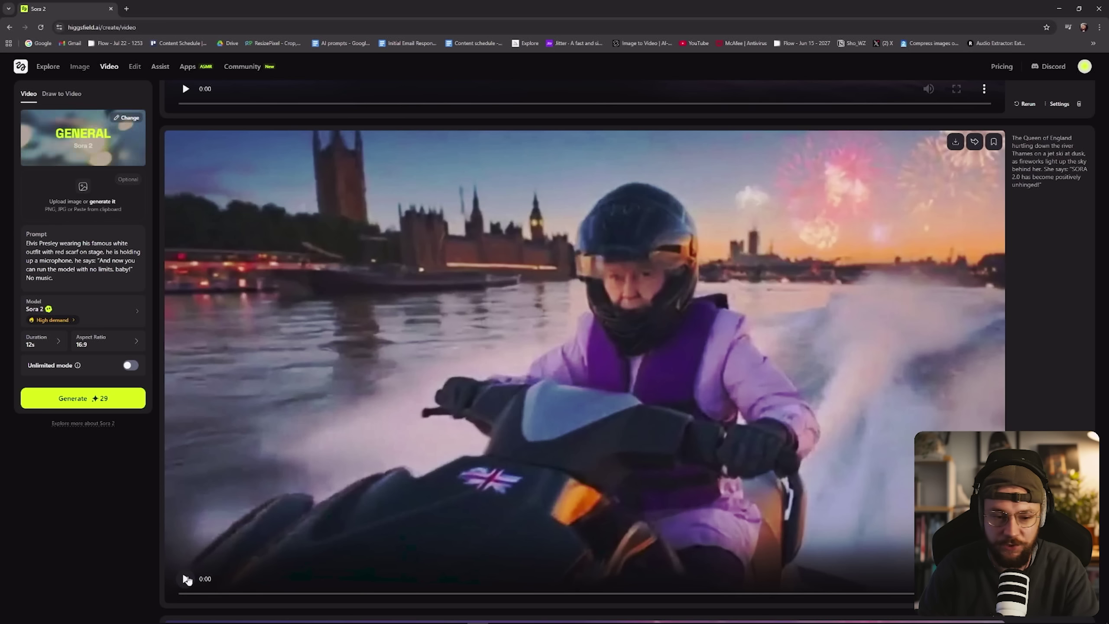
{"action": "left_click", "coordinate": [186, 579]}
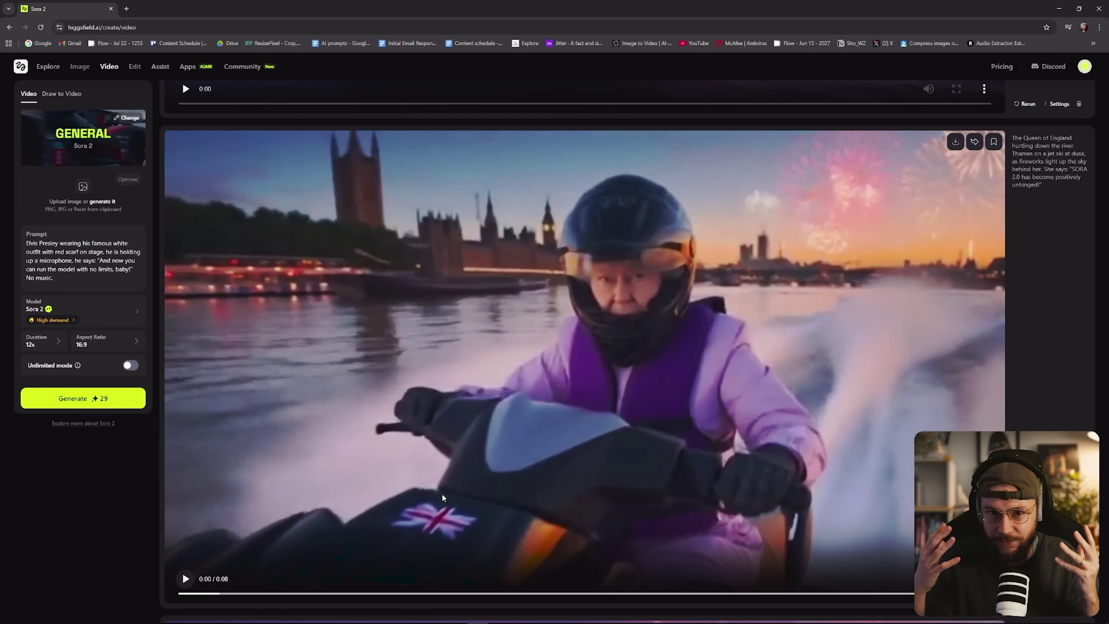
Step: Play the Queen-with-flag jet-ski clip, then return to the failed Pope skatepark card
{"action": "scroll", "coordinate": [182, 558], "scroll_direction": "down", "scroll_amount": 10}
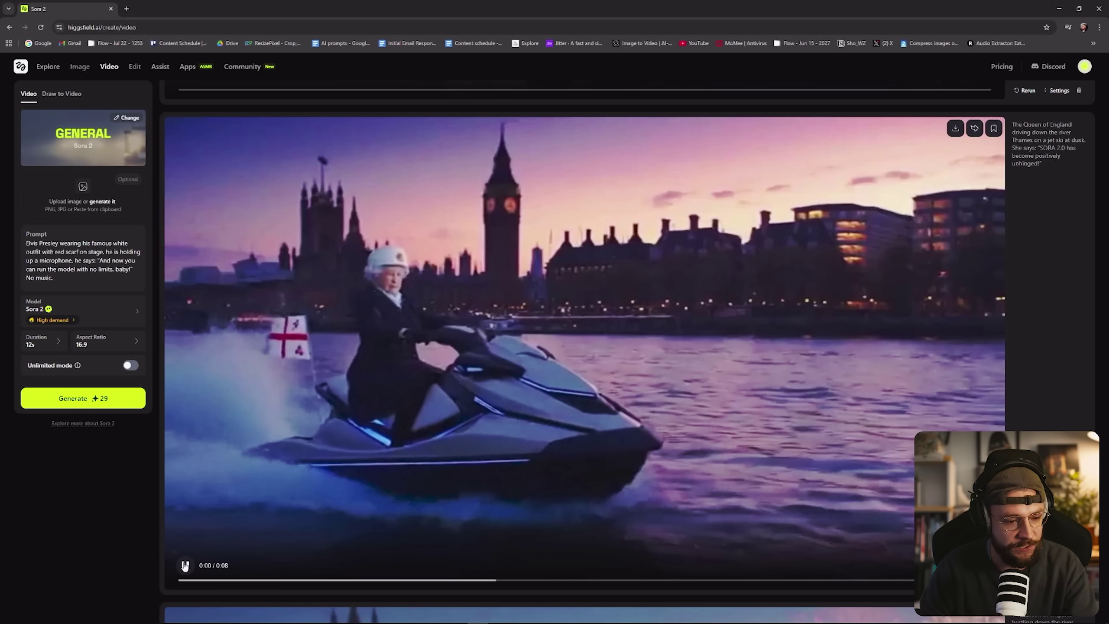
{"action": "left_click", "coordinate": [185, 565]}
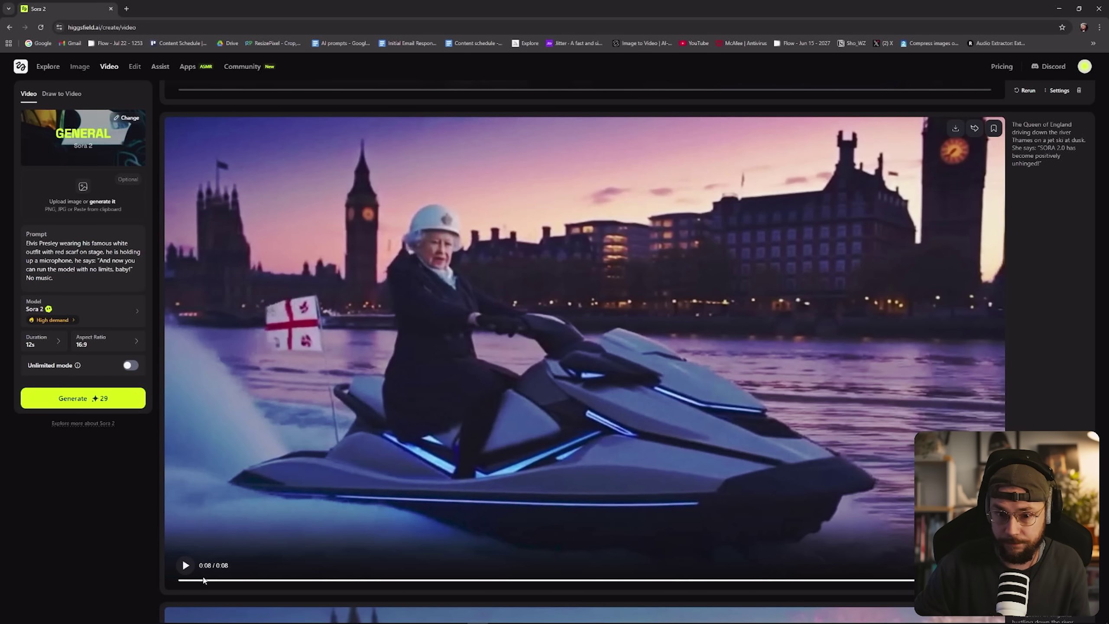
{"action": "scroll", "coordinate": [589, 501], "scroll_direction": "up", "scroll_amount": 8}
{"action": "scroll", "coordinate": [590, 500], "scroll_direction": "up", "scroll_amount": 4}
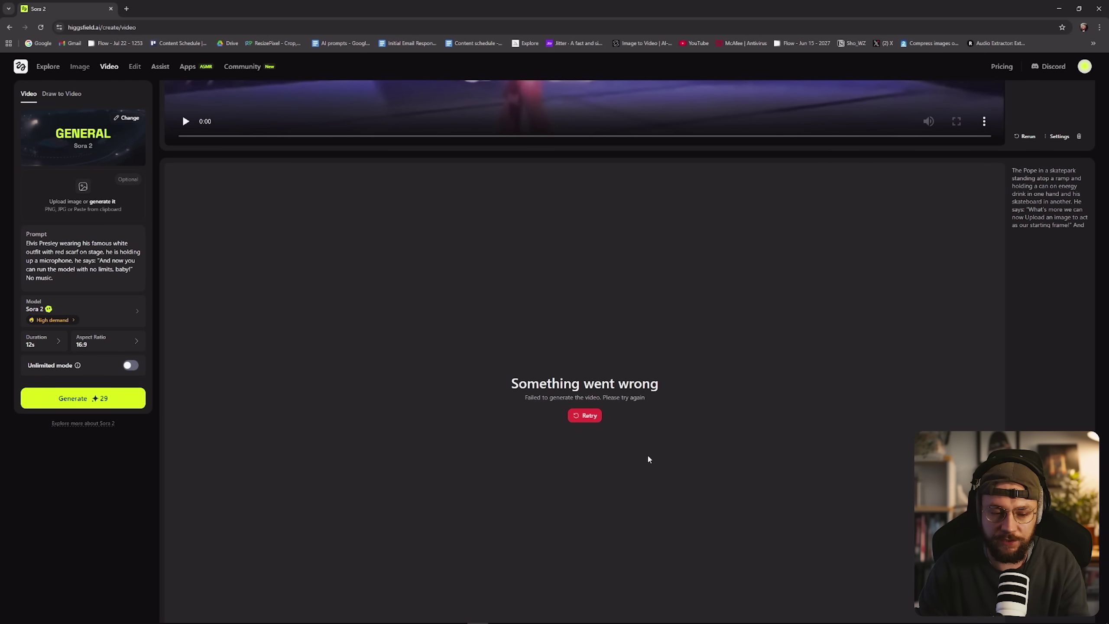
Step: Scroll past the failed Pope card to the Marilyn Monroe wrestling-ring clip
{"action": "scroll", "coordinate": [686, 459], "scroll_direction": "down", "scroll_amount": 1}
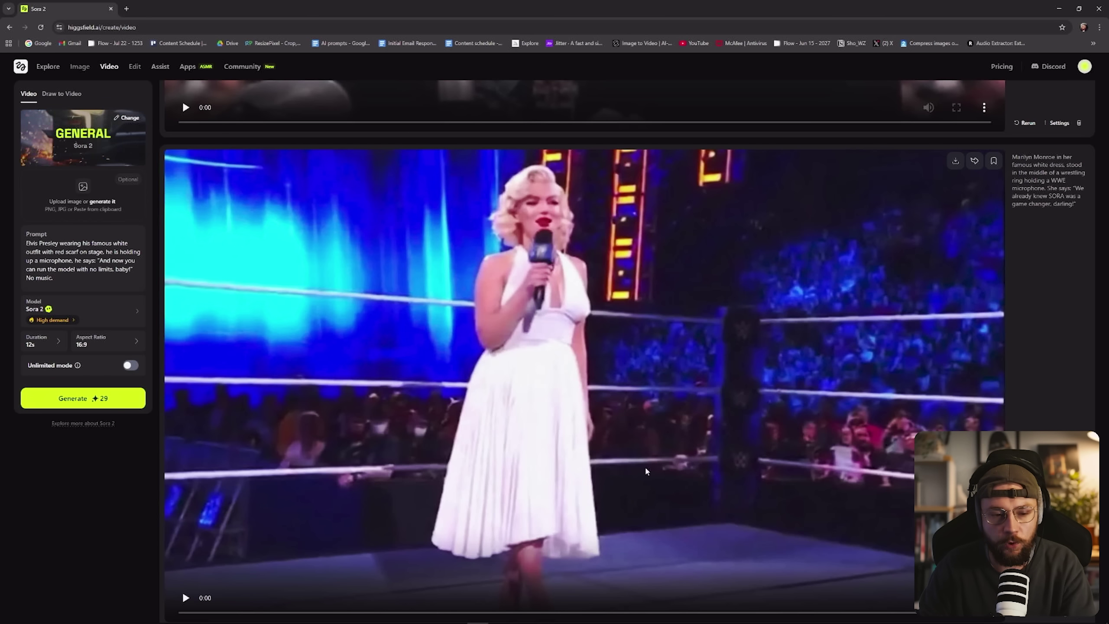
Step: Play the 12-second clip of Elvis singing on stage in a white jumpsuit and red scarf
{"action": "scroll", "coordinate": [633, 472], "scroll_direction": "up", "scroll_amount": 3}
{"action": "scroll", "coordinate": [624, 480], "scroll_direction": "up", "scroll_amount": 15}
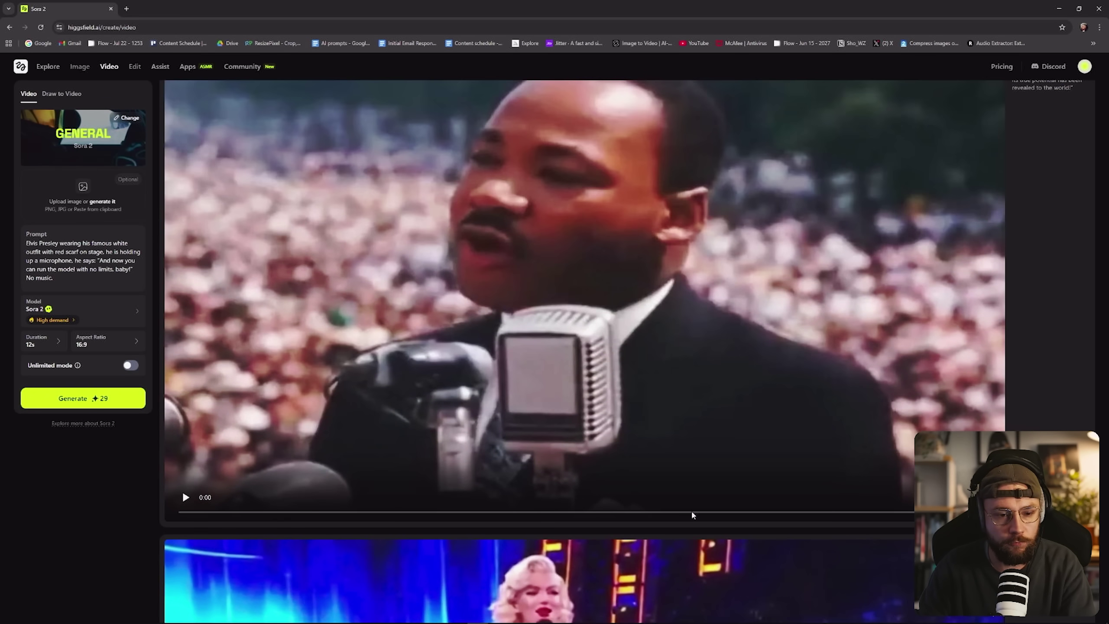
{"action": "scroll", "coordinate": [712, 480], "scroll_direction": "up", "scroll_amount": 12}
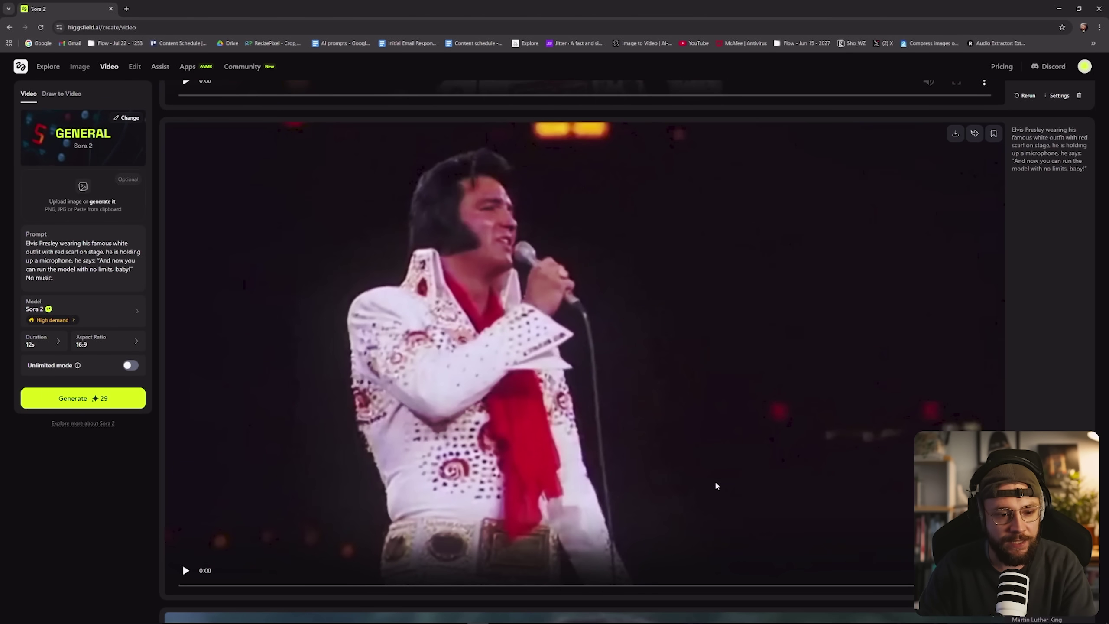
{"action": "scroll", "coordinate": [753, 515], "scroll_direction": "up", "scroll_amount": 8}
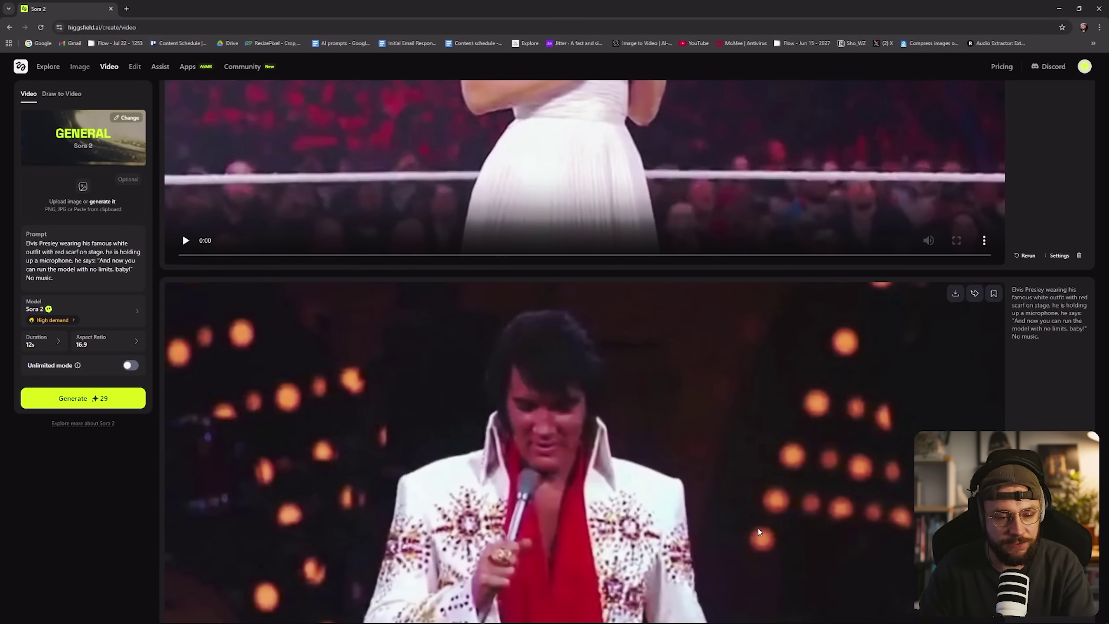
{"action": "scroll", "coordinate": [759, 549], "scroll_direction": "down", "scroll_amount": 10}
{"action": "scroll", "coordinate": [760, 557], "scroll_direction": "down", "scroll_amount": 10}
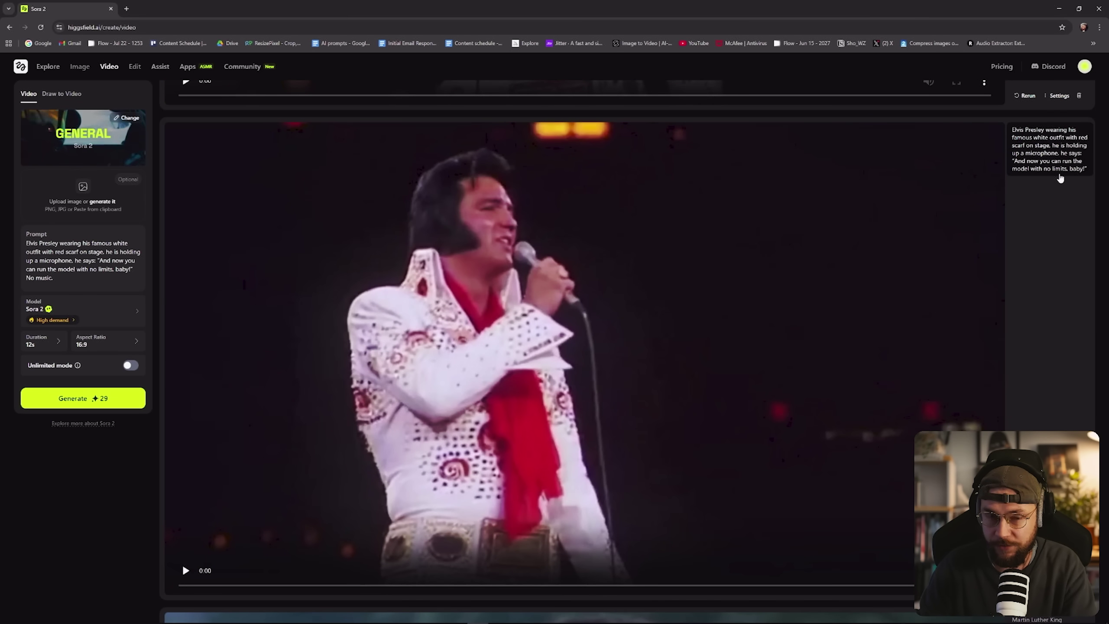
{"action": "left_click", "coordinate": [183, 569]}
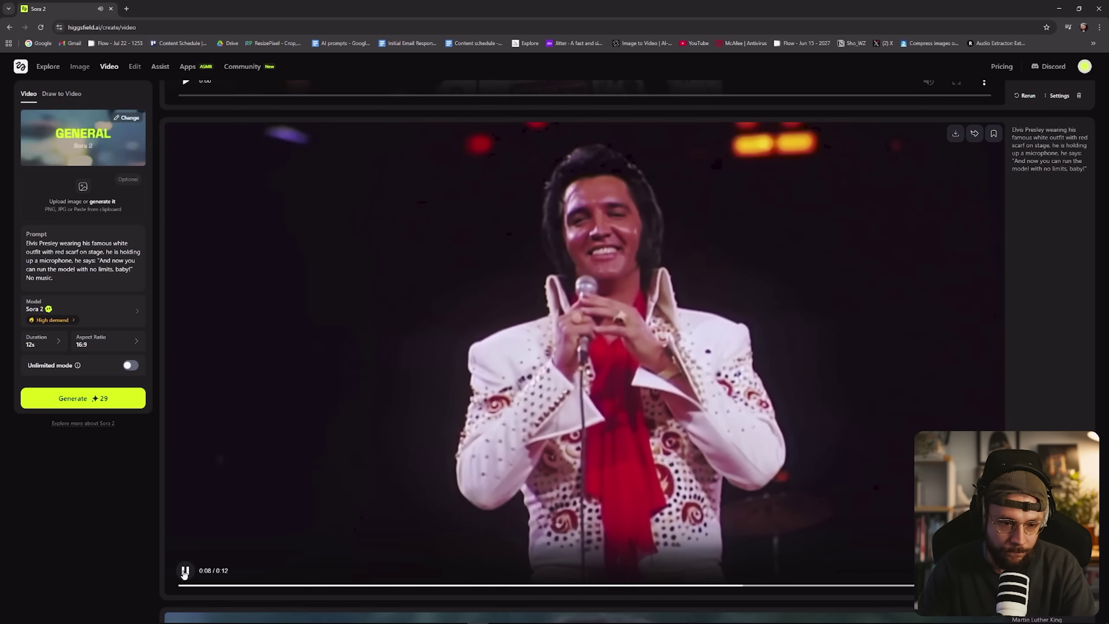
Step: Pause the Elvis clip around nine seconds in
{"action": "left_click", "coordinate": [185, 570]}
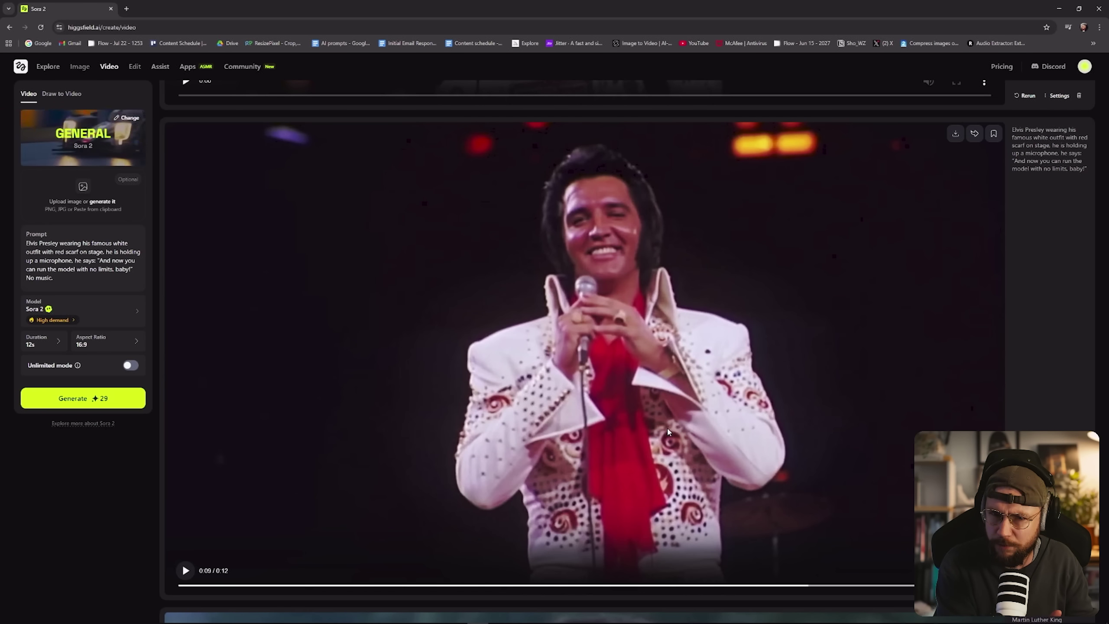
Step: Play the 12-second Marilyn Monroe wrestling-ring clip and pause it at 0:08
{"action": "scroll", "coordinate": [668, 432], "scroll_direction": "up", "scroll_amount": 10}
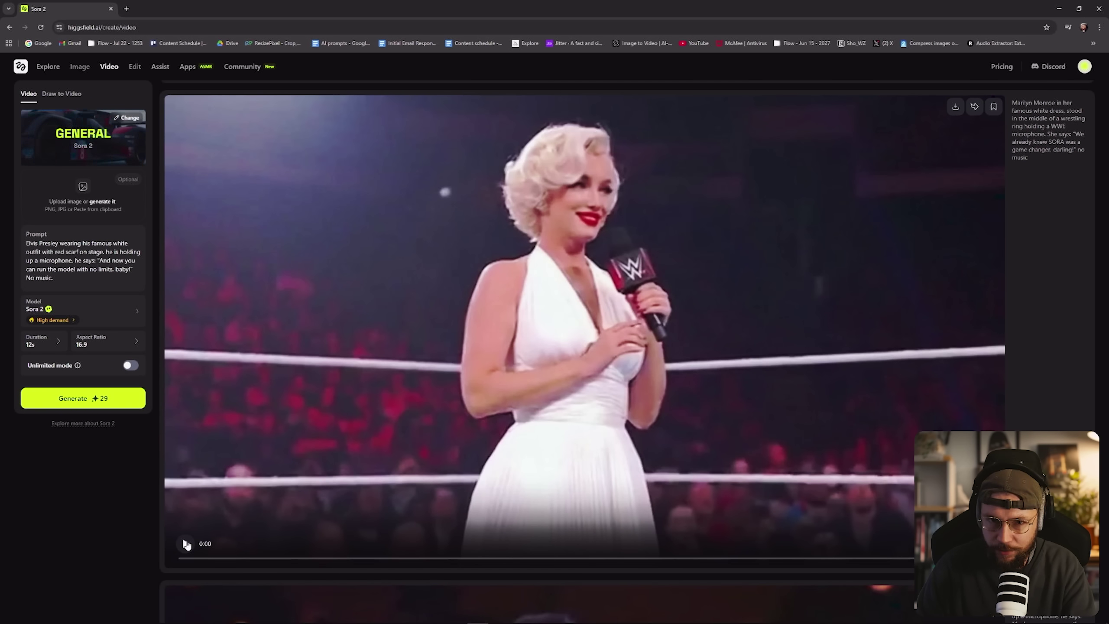
{"action": "left_click", "coordinate": [185, 543]}
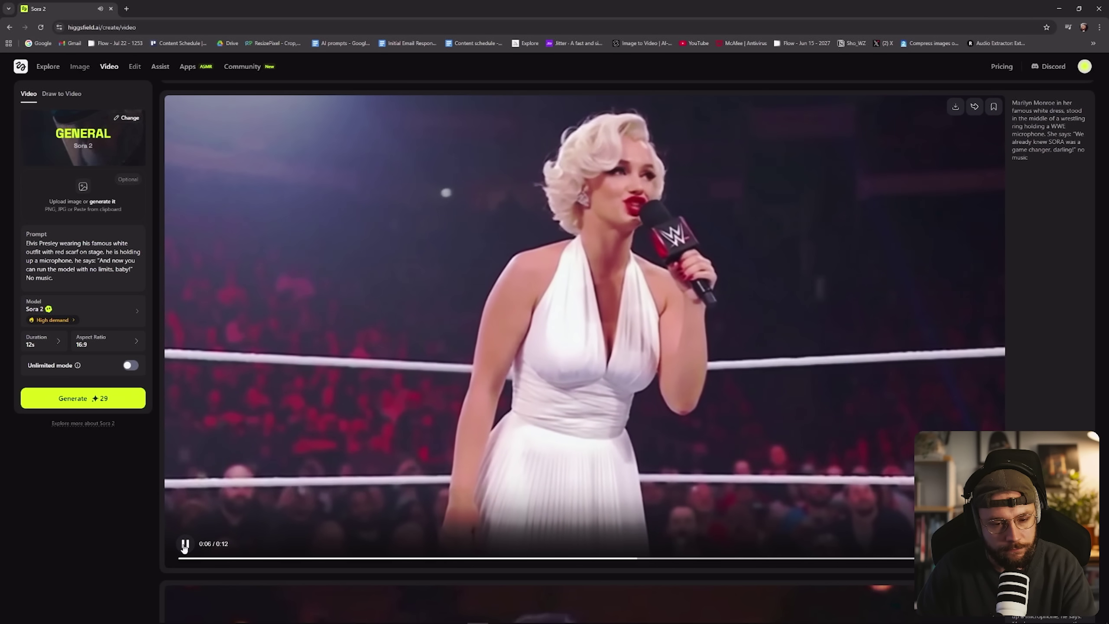
{"action": "left_click", "coordinate": [185, 543]}
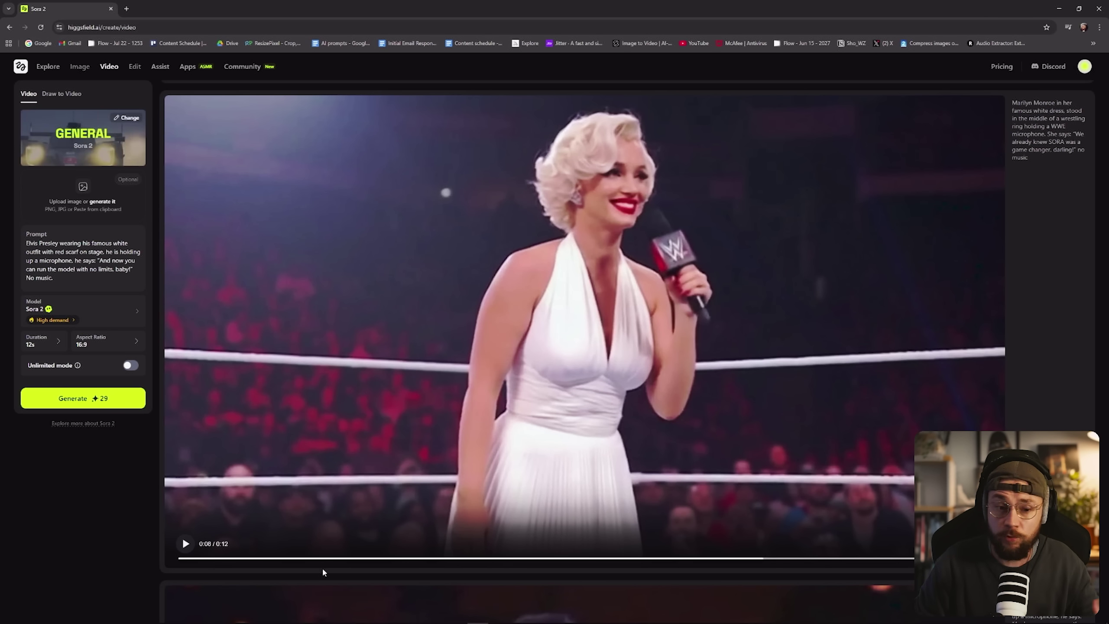
Step: Bring up the blocked orange-grove generation showing the 'may go against our guidelines' message
{"action": "scroll", "coordinate": [871, 503], "scroll_direction": "up", "scroll_amount": 10}
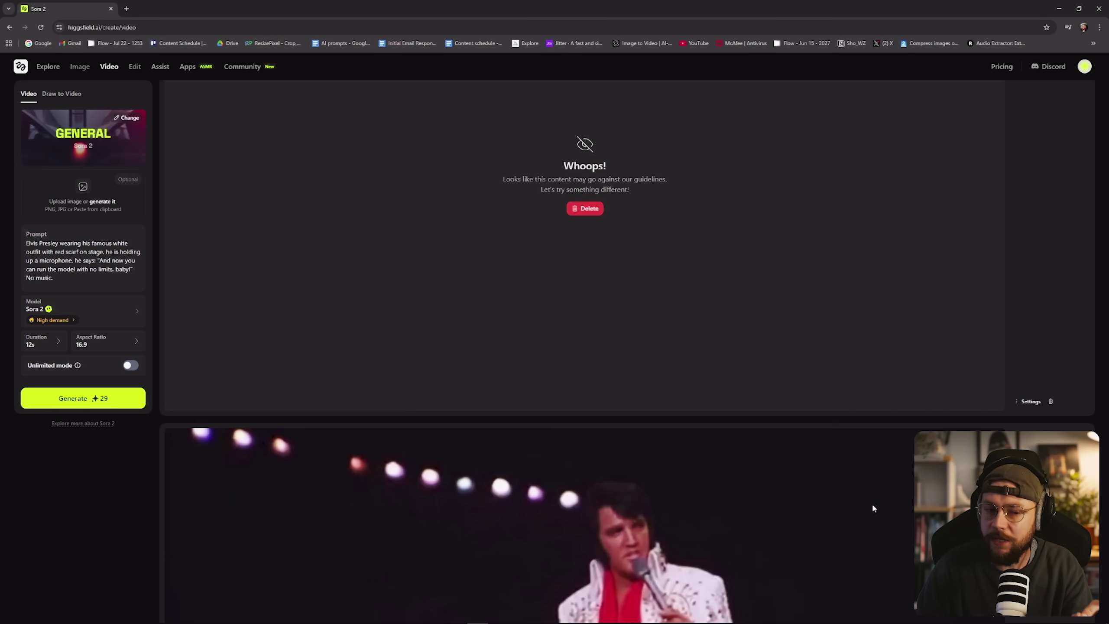
{"action": "scroll", "coordinate": [851, 510], "scroll_direction": "up", "scroll_amount": 1}
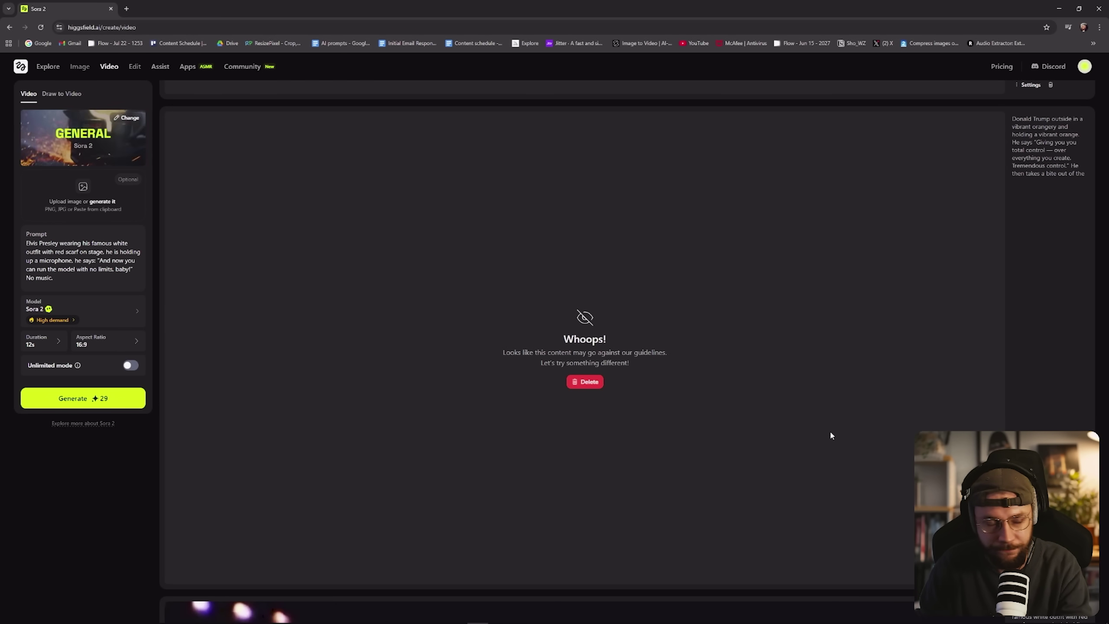
Step: Play the 8-second Einstein couch video-gaming clip through to its end
{"action": "scroll", "coordinate": [708, 418], "scroll_direction": "up", "scroll_amount": 1}
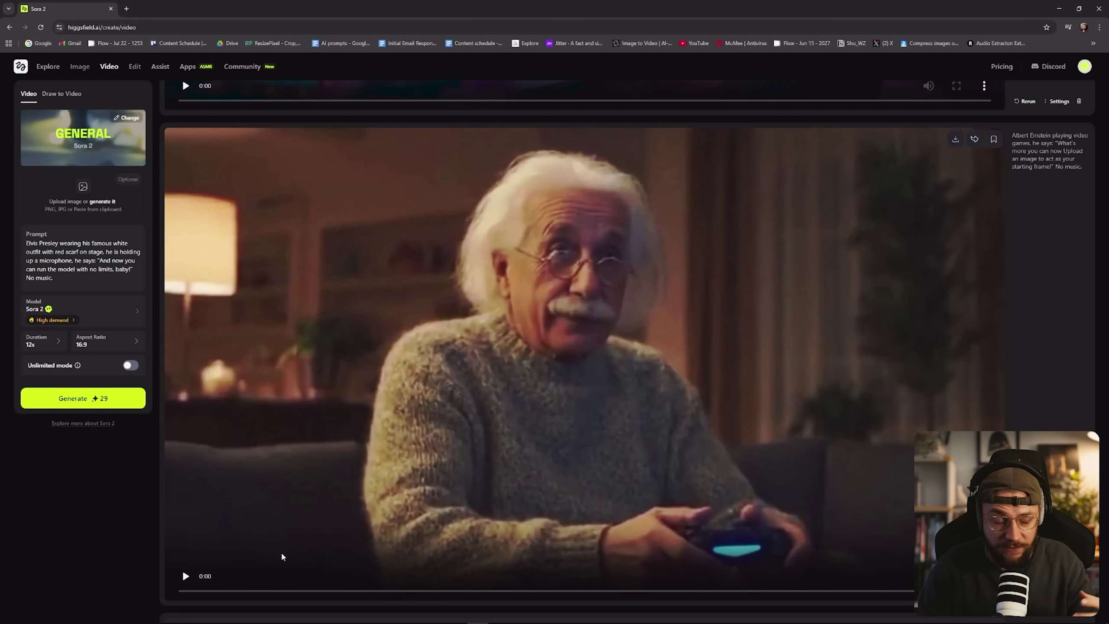
{"action": "left_click", "coordinate": [184, 576]}
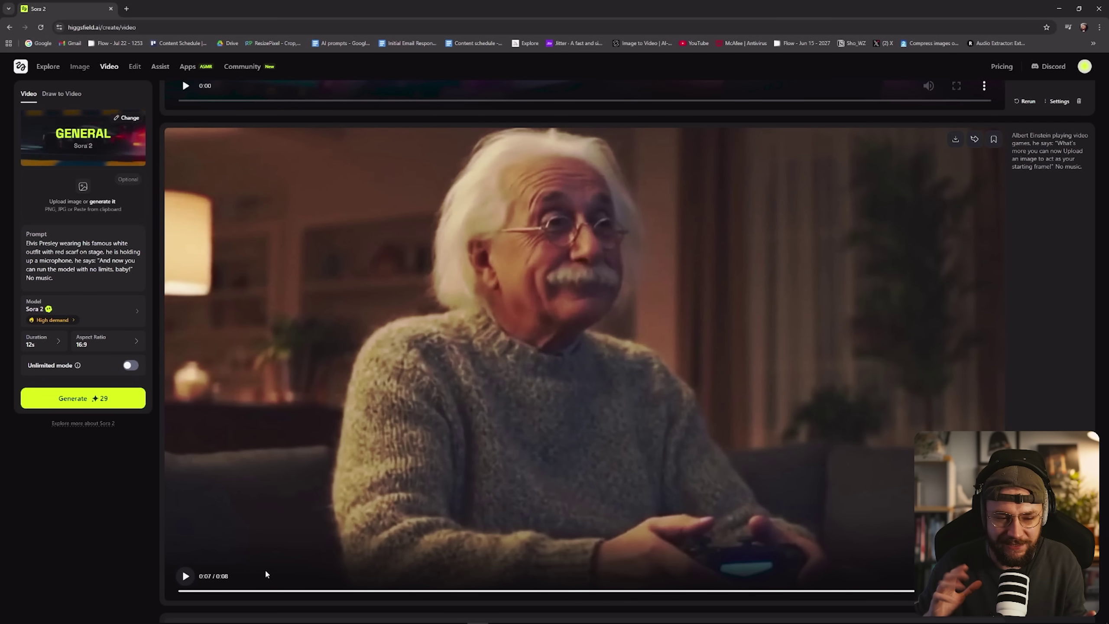
Step: Scroll up past the headset gaming clip to the blocked Steve Jobs keynote generation
{"action": "scroll", "coordinate": [563, 553], "scroll_direction": "down", "scroll_amount": 15}
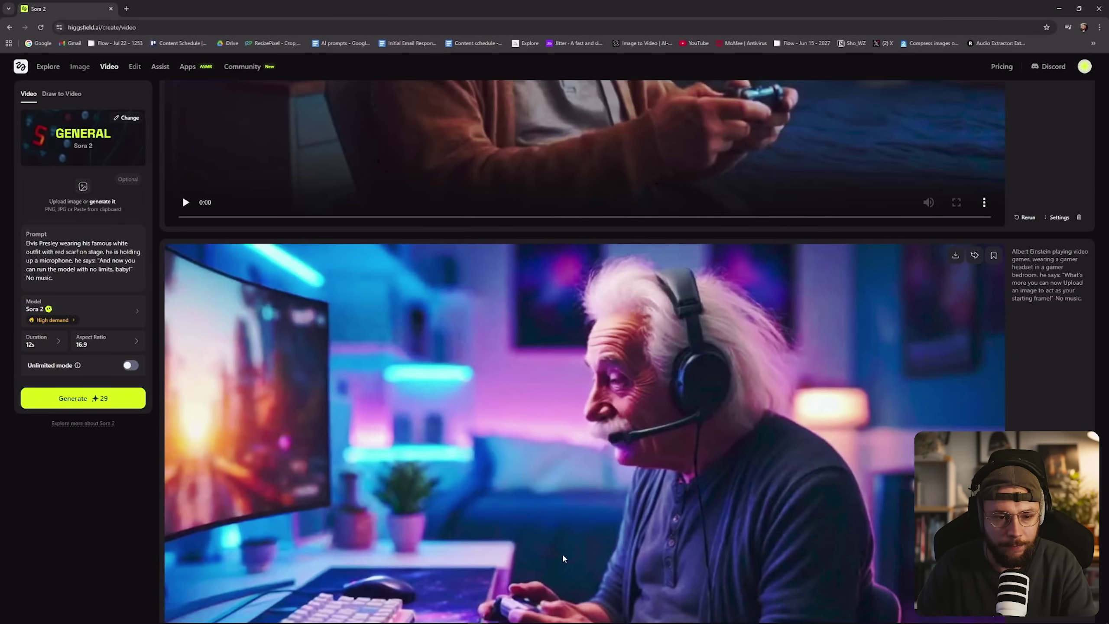
{"action": "scroll", "coordinate": [579, 565], "scroll_direction": "up", "scroll_amount": 5}
{"action": "scroll", "coordinate": [578, 565], "scroll_direction": "up", "scroll_amount": 4}
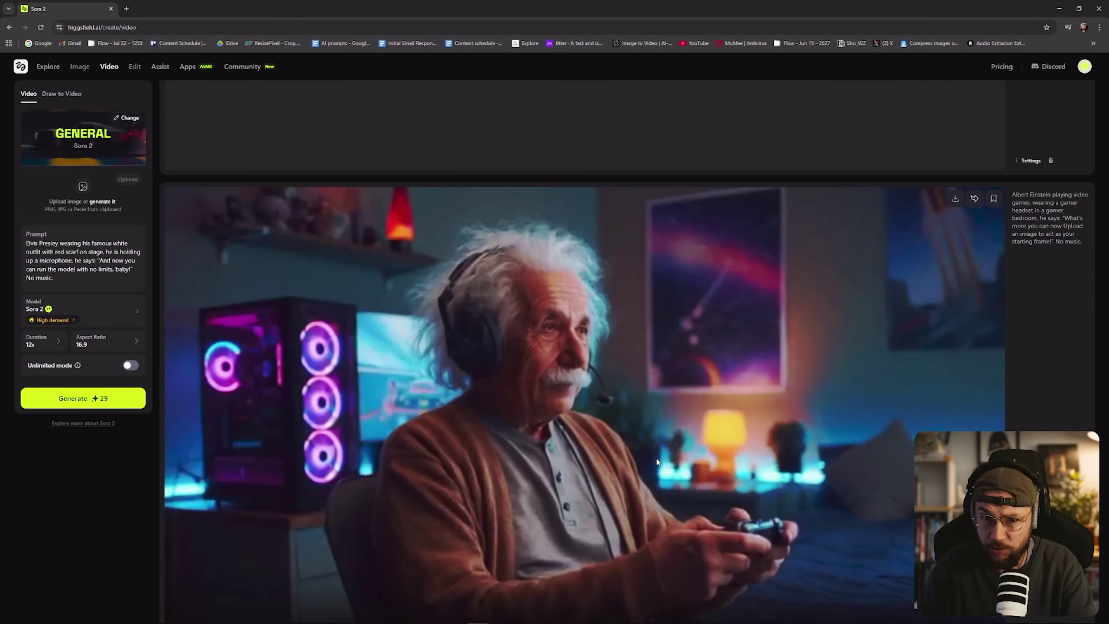
{"action": "scroll", "coordinate": [657, 460], "scroll_direction": "up", "scroll_amount": 10}
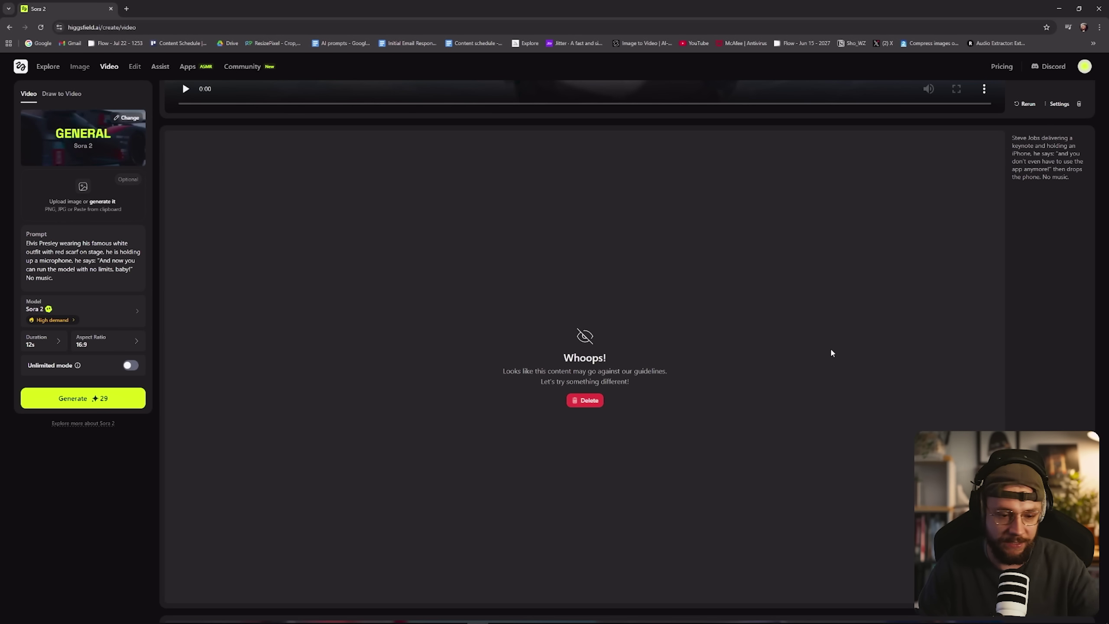
Step: Play the wheelchair skate-ramp clip, then bring the Bob Ross paint-covered-hair clip into view
{"action": "scroll", "coordinate": [809, 465], "scroll_direction": "up", "scroll_amount": 10}
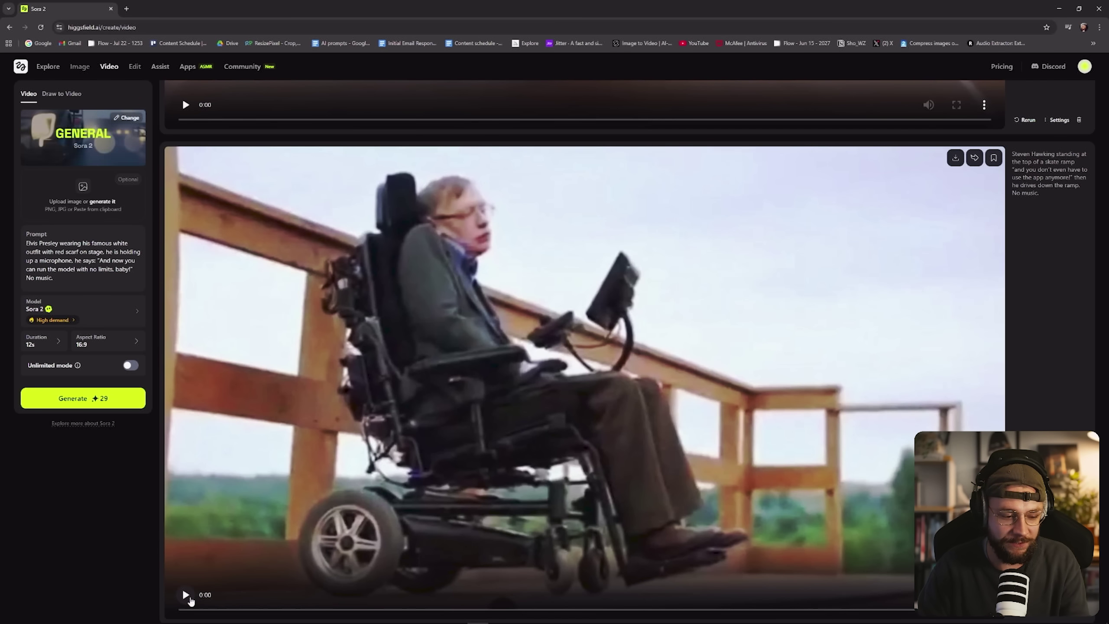
{"action": "left_click", "coordinate": [187, 594]}
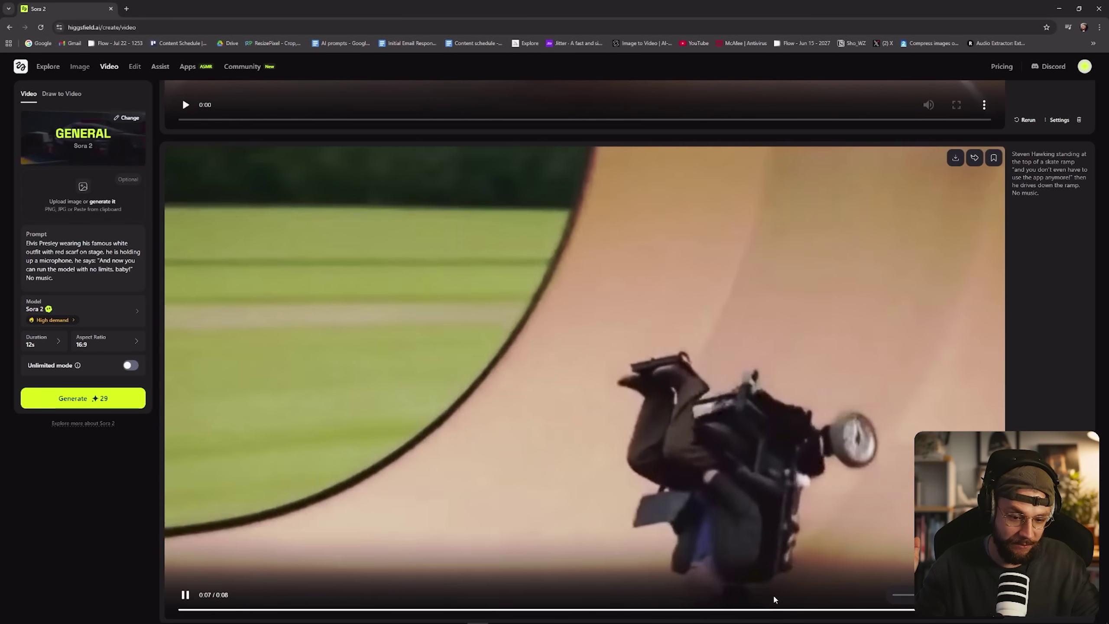
{"action": "scroll", "coordinate": [454, 576], "scroll_direction": "up", "scroll_amount": 10}
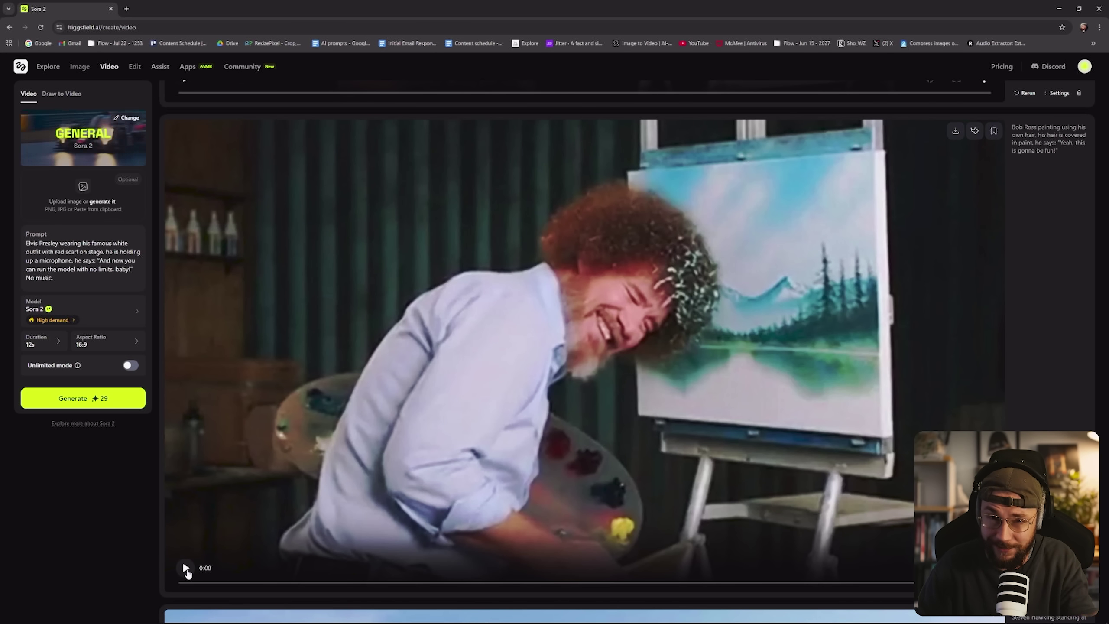
Step: Play the Bob Ross paint-covered-hair clip and pause it at 0:07 of 8 seconds
{"action": "left_click", "coordinate": [186, 570]}
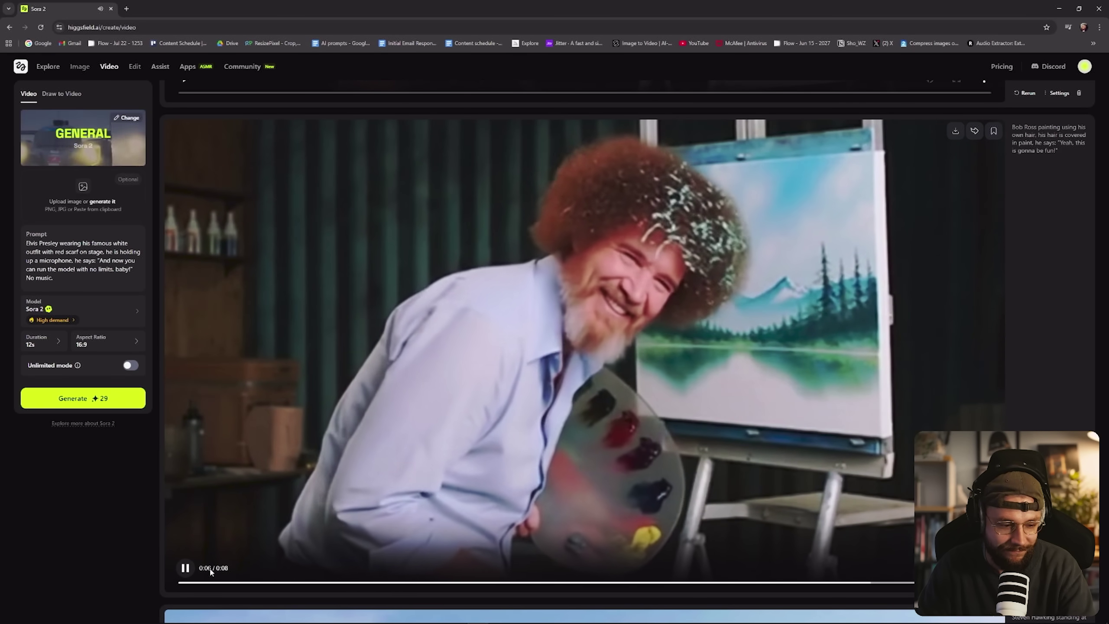
{"action": "left_click", "coordinate": [186, 570]}
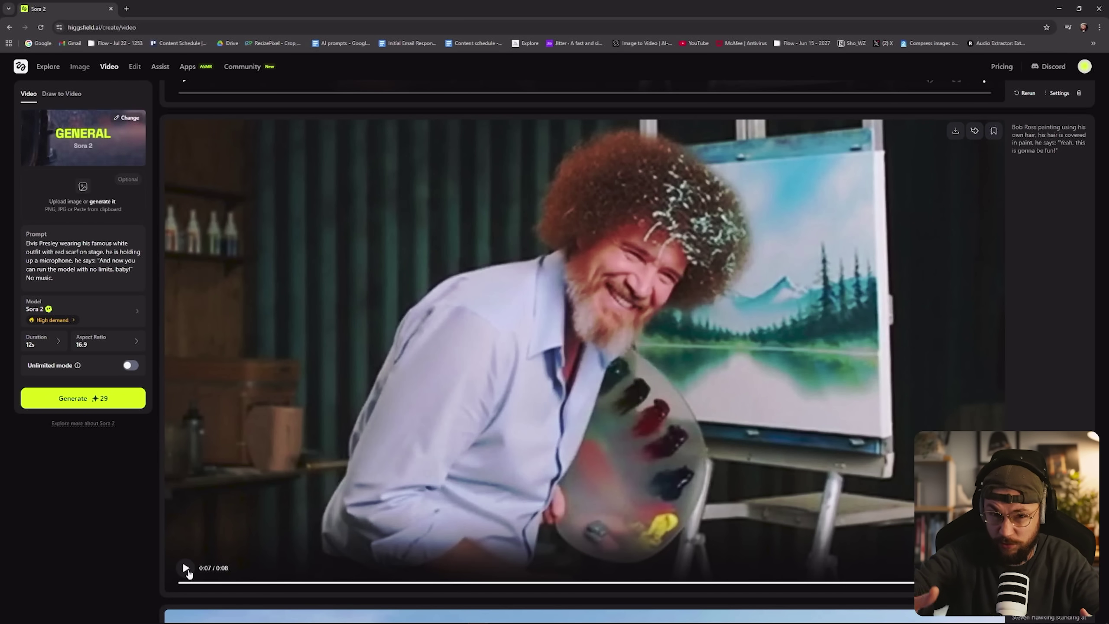
Step: Replay the 8-second gymnast balance-beam clip from the beginning through to 0:08
{"action": "scroll", "coordinate": [724, 541], "scroll_direction": "up", "scroll_amount": 15}
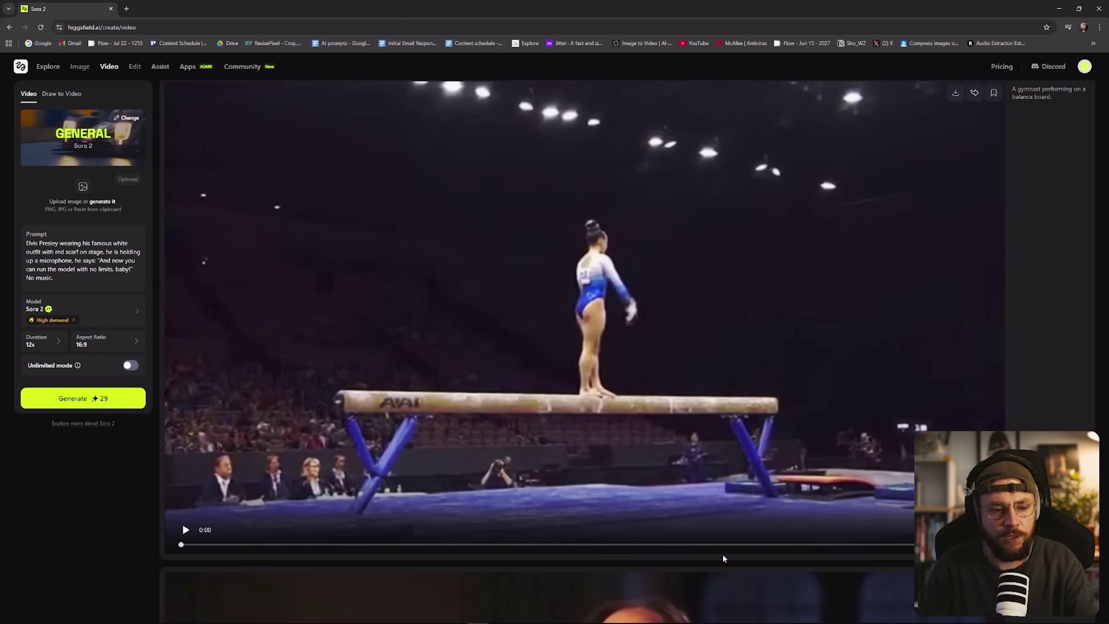
{"action": "scroll", "coordinate": [710, 581], "scroll_direction": "up", "scroll_amount": 15}
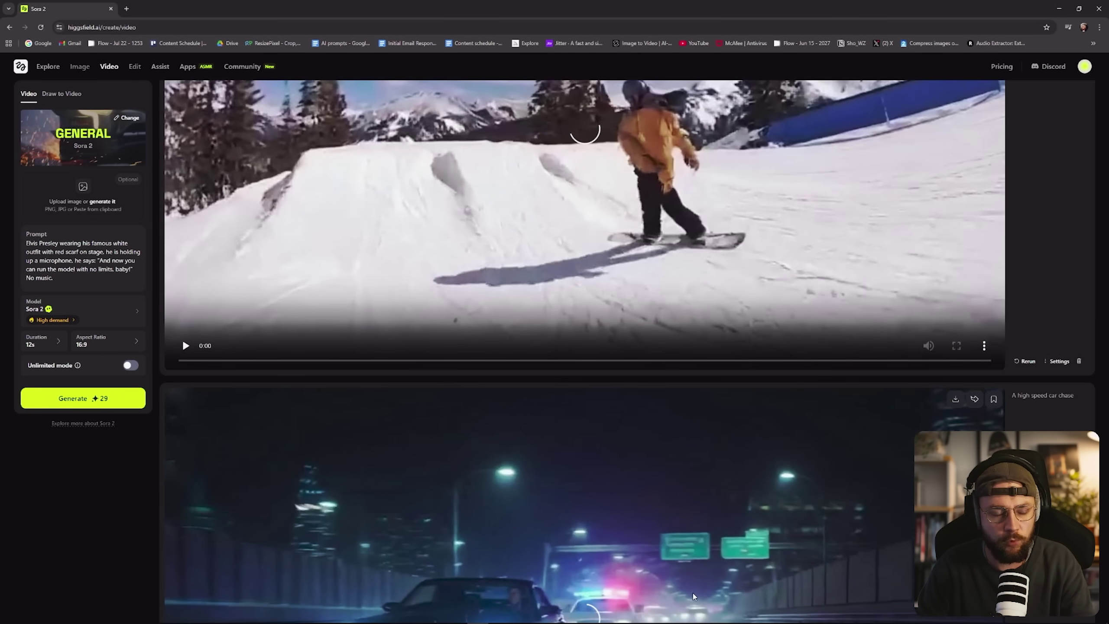
{"action": "scroll", "coordinate": [674, 587], "scroll_direction": "down", "scroll_amount": 15}
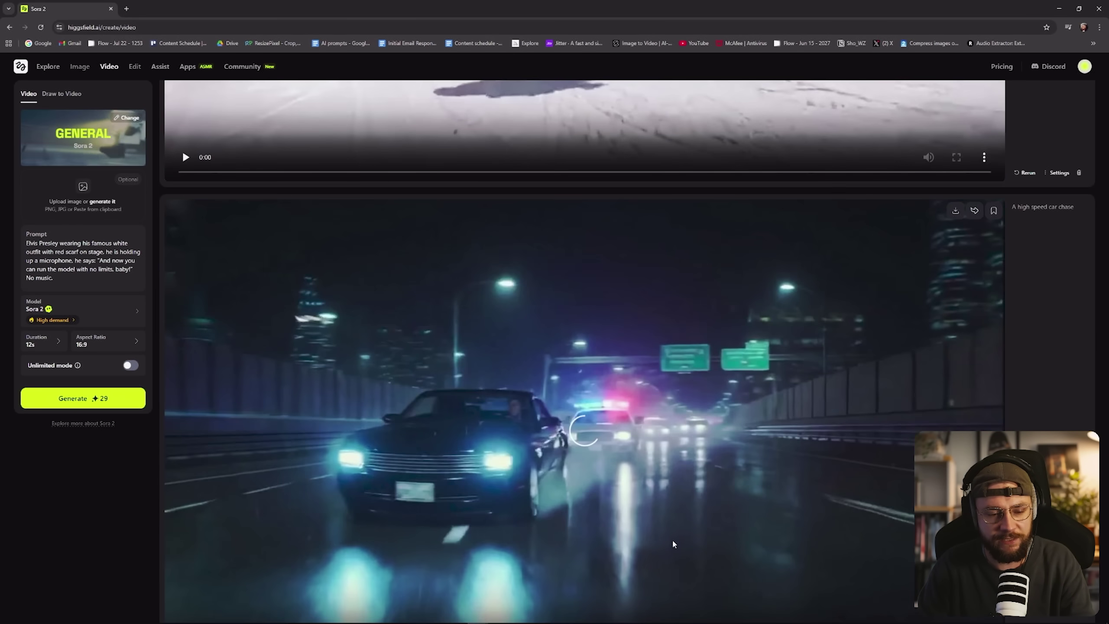
{"action": "scroll", "coordinate": [672, 542], "scroll_direction": "down", "scroll_amount": 15}
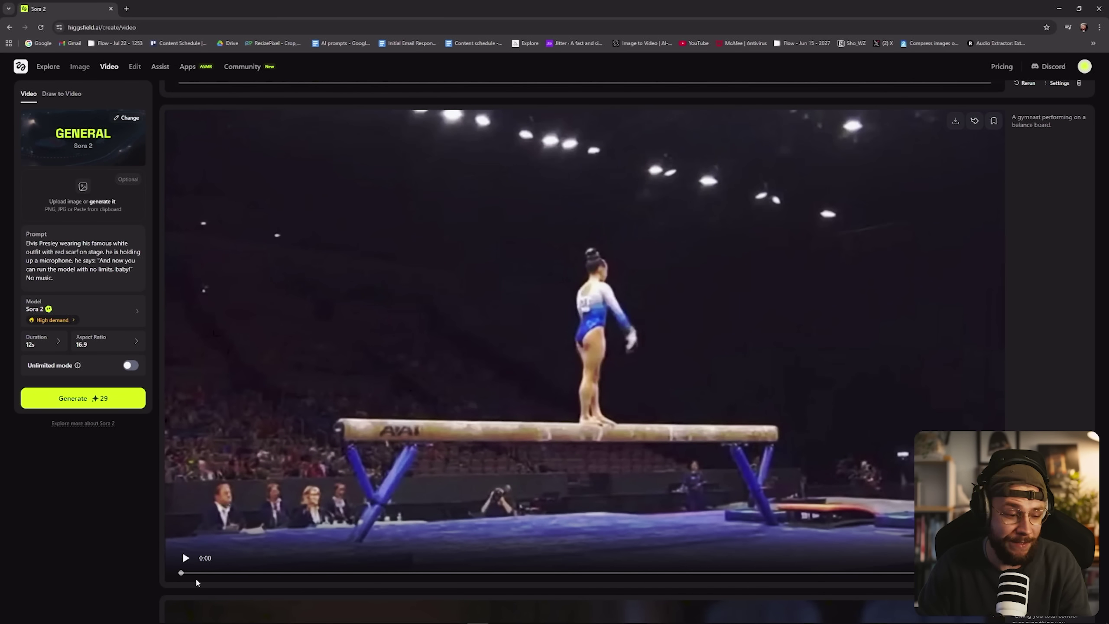
{"action": "left_click", "coordinate": [185, 559]}
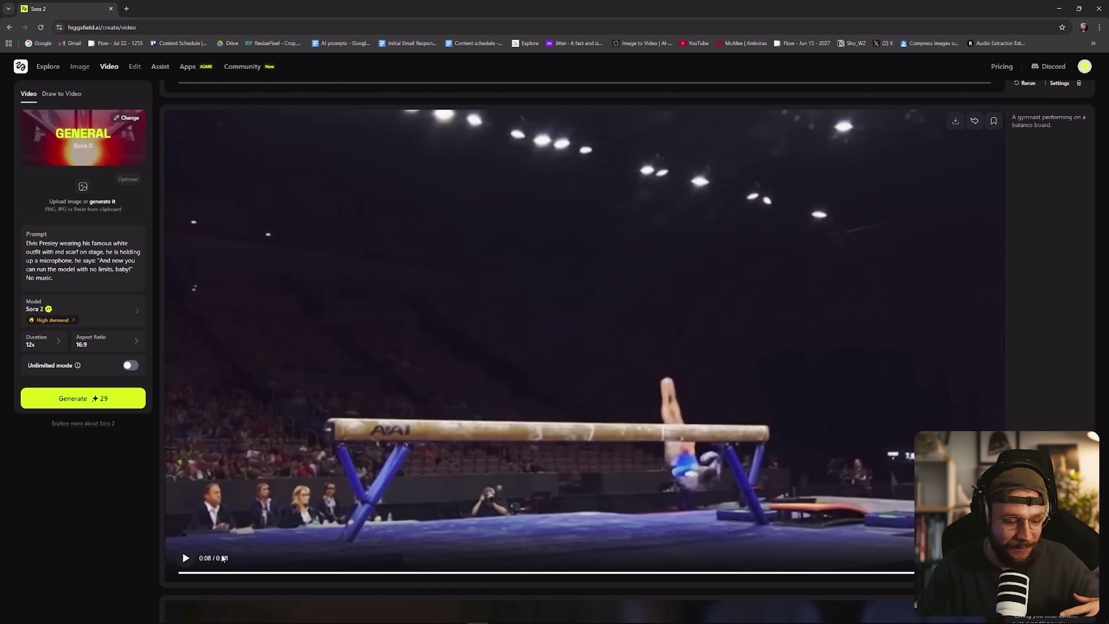
{"action": "left_click", "coordinate": [185, 557]}
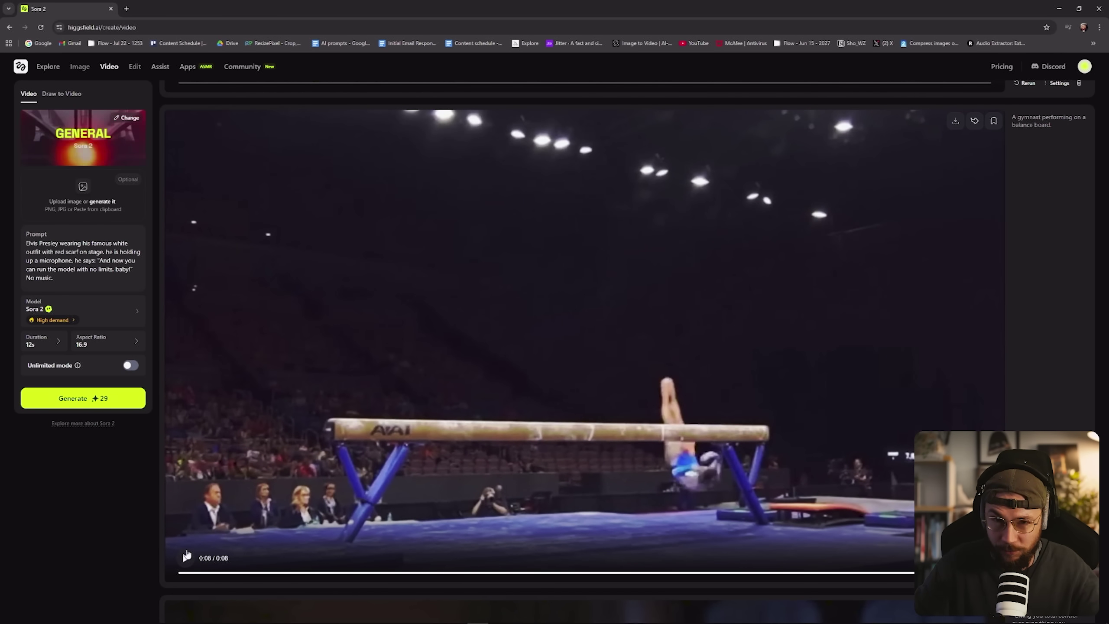
{"action": "left_click", "coordinate": [186, 556]}
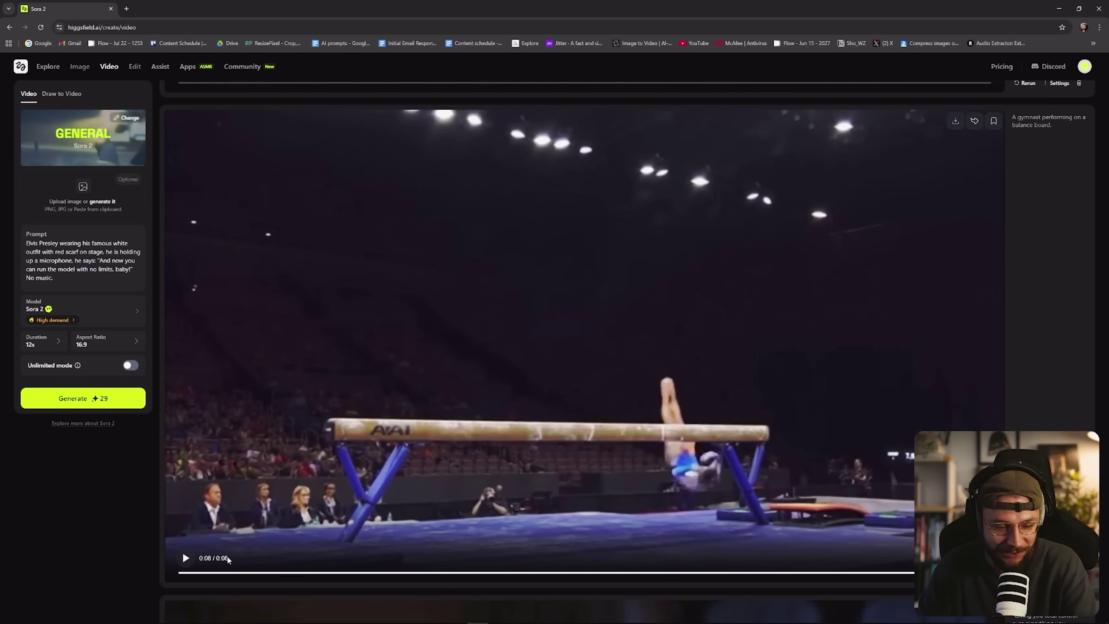
Step: Play the grass-field back-flip clip, rewind it to the start, and watch it to 0:08
{"action": "scroll", "coordinate": [243, 520], "scroll_direction": "up", "scroll_amount": 10}
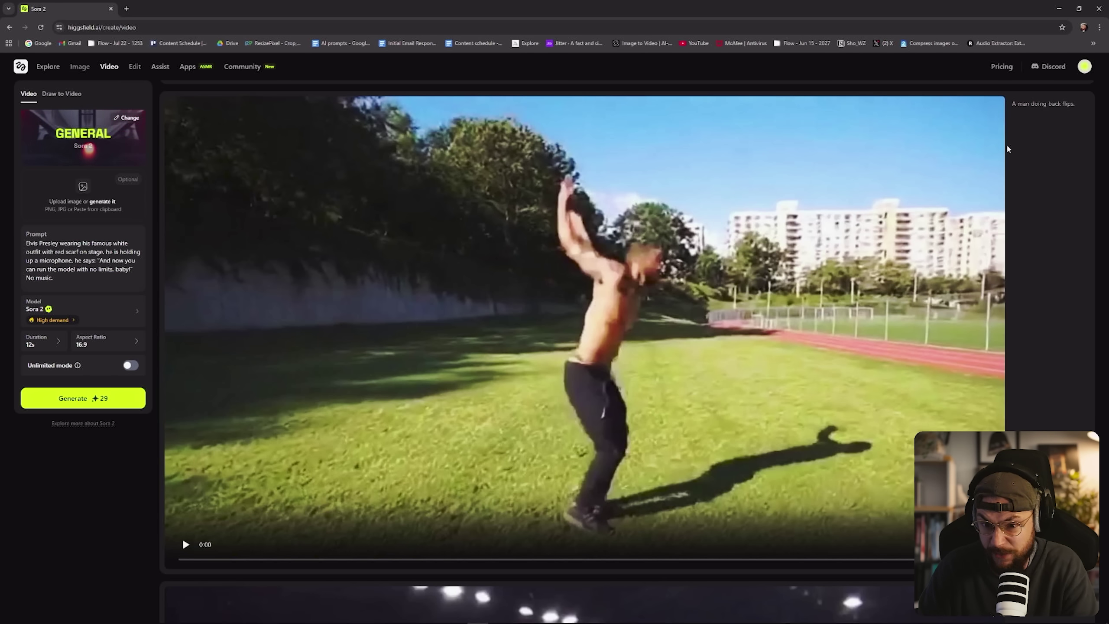
{"action": "left_click", "coordinate": [287, 499]}
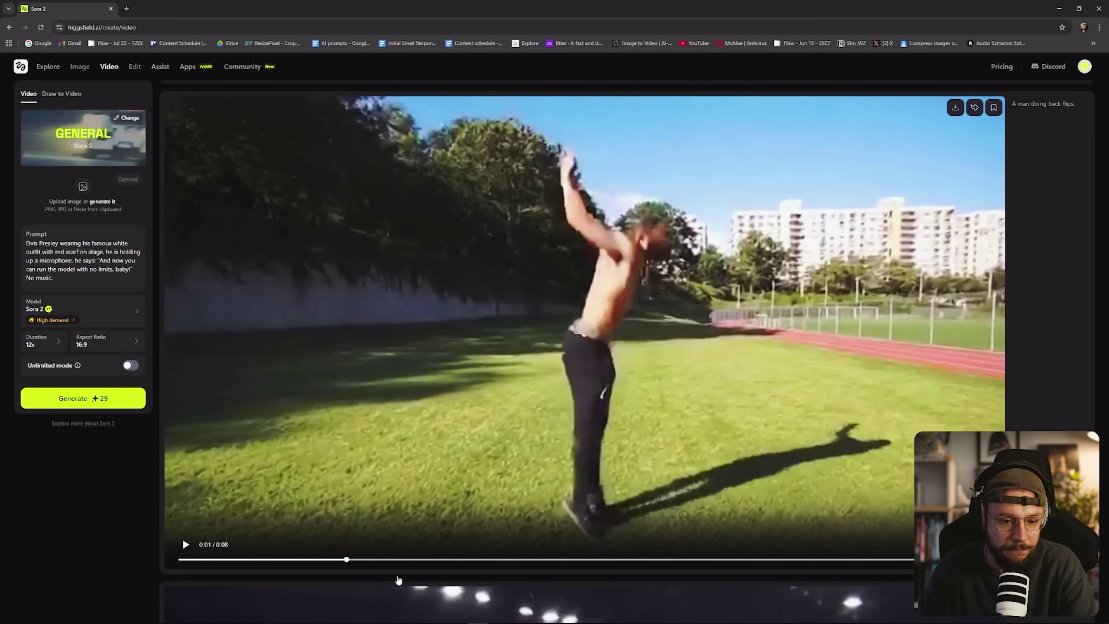
{"action": "left_click", "coordinate": [183, 559]}
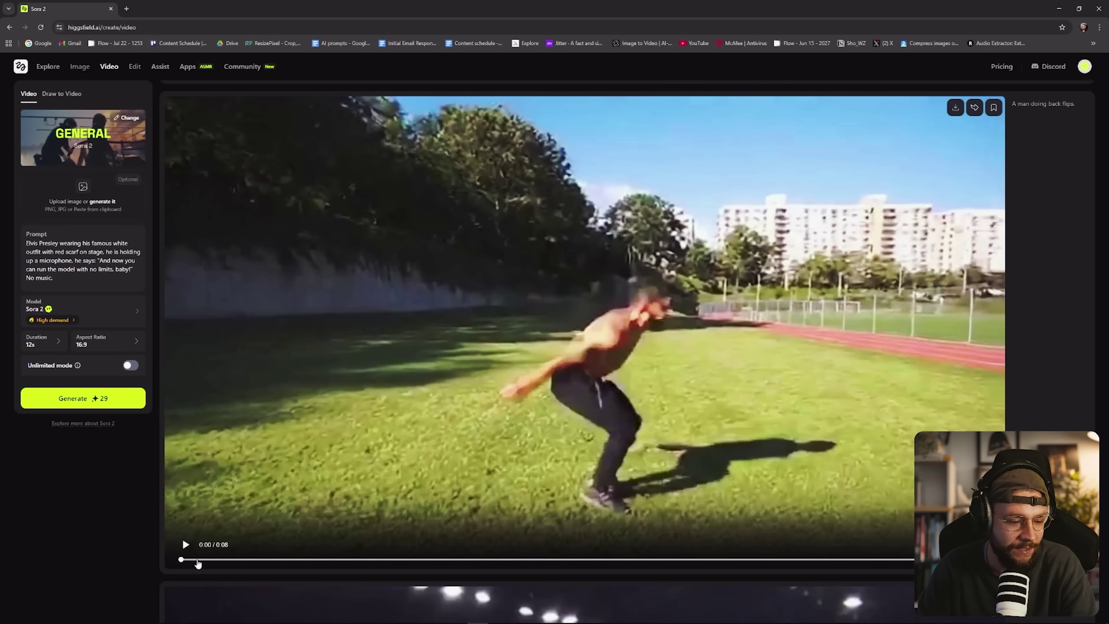
{"action": "left_click", "coordinate": [186, 544]}
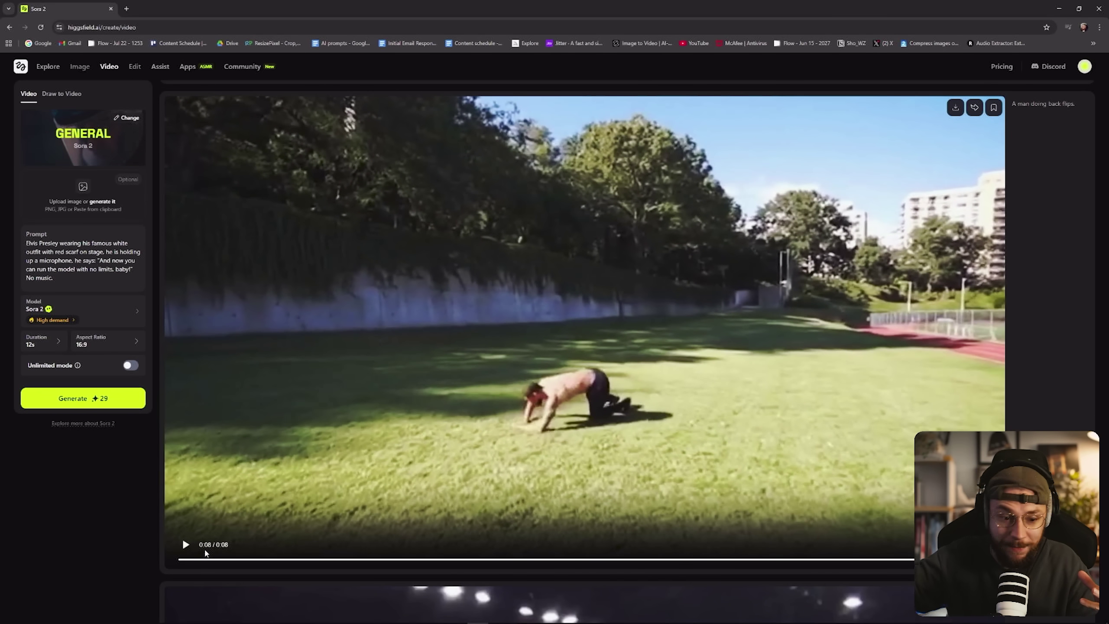
Step: Play the skatepark skateboarder clip, replay it, and pause it at 0:03
{"action": "scroll", "coordinate": [205, 553], "scroll_direction": "down", "scroll_amount": 10}
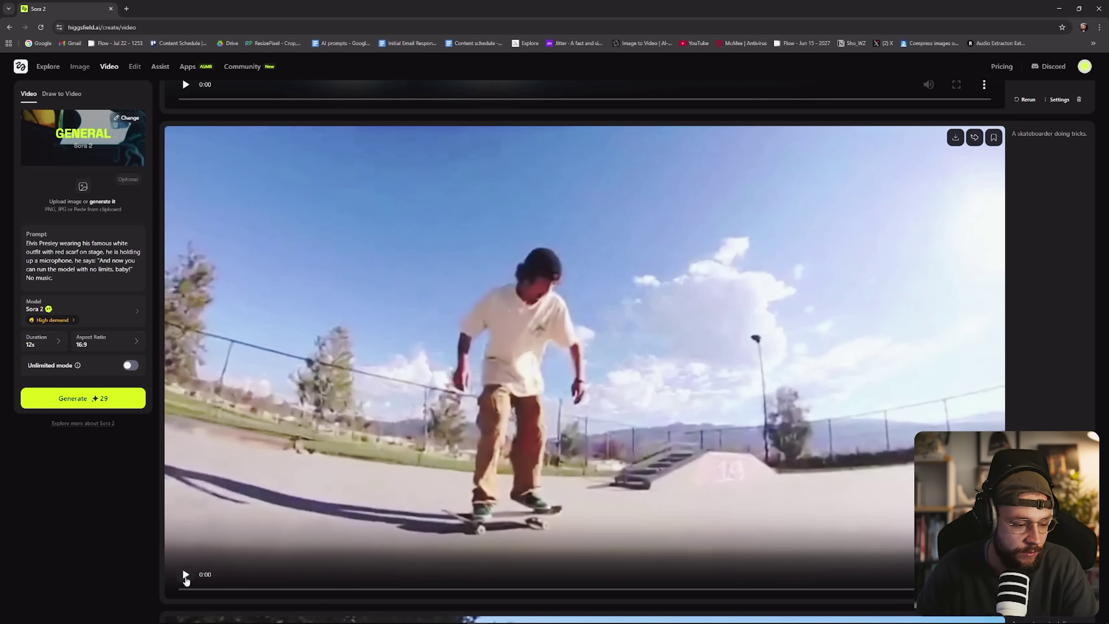
{"action": "left_click", "coordinate": [186, 574]}
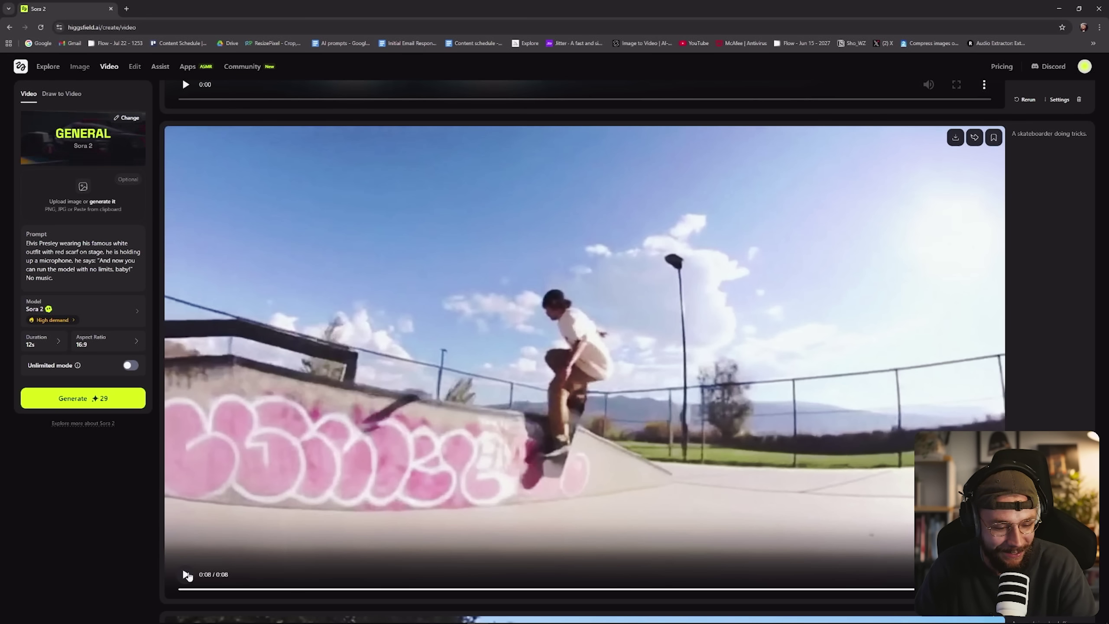
{"action": "left_click", "coordinate": [185, 574]}
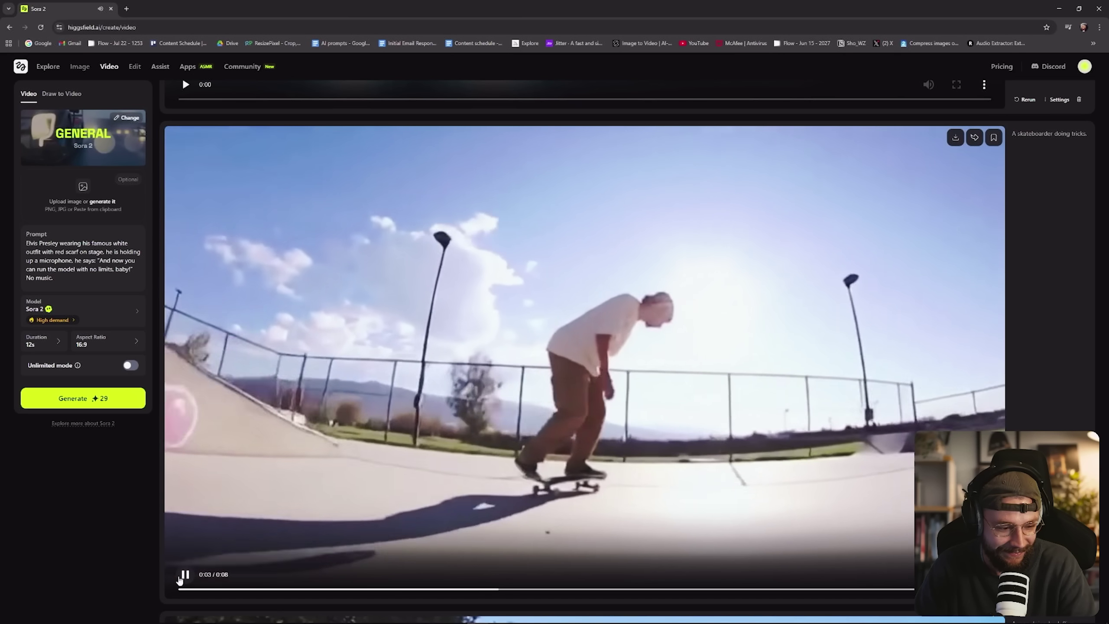
{"action": "left_click", "coordinate": [280, 585]}
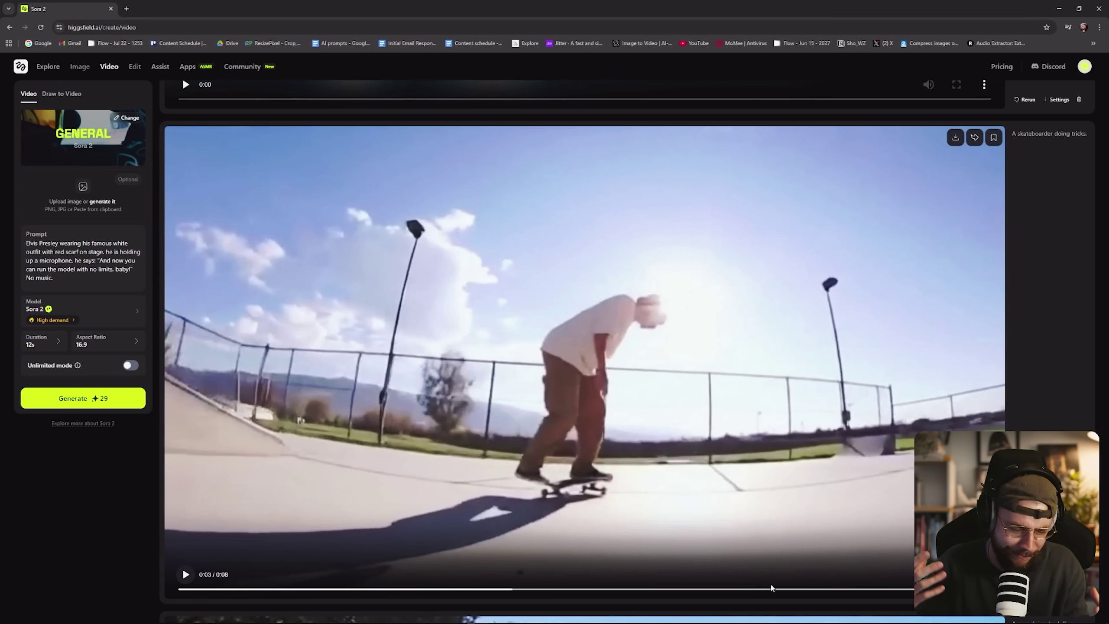
Step: Play the high-speed car chase clip to 0:08, then bring up the snowboarder clip
{"action": "scroll", "coordinate": [183, 555], "scroll_direction": "down", "scroll_amount": 5}
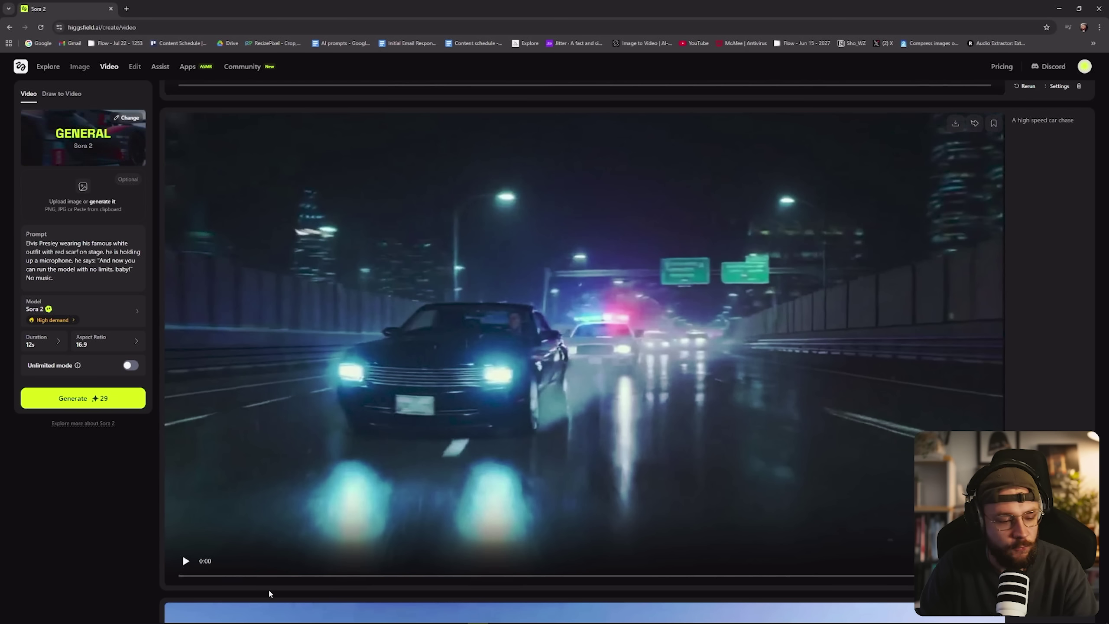
{"action": "left_click", "coordinate": [184, 561]}
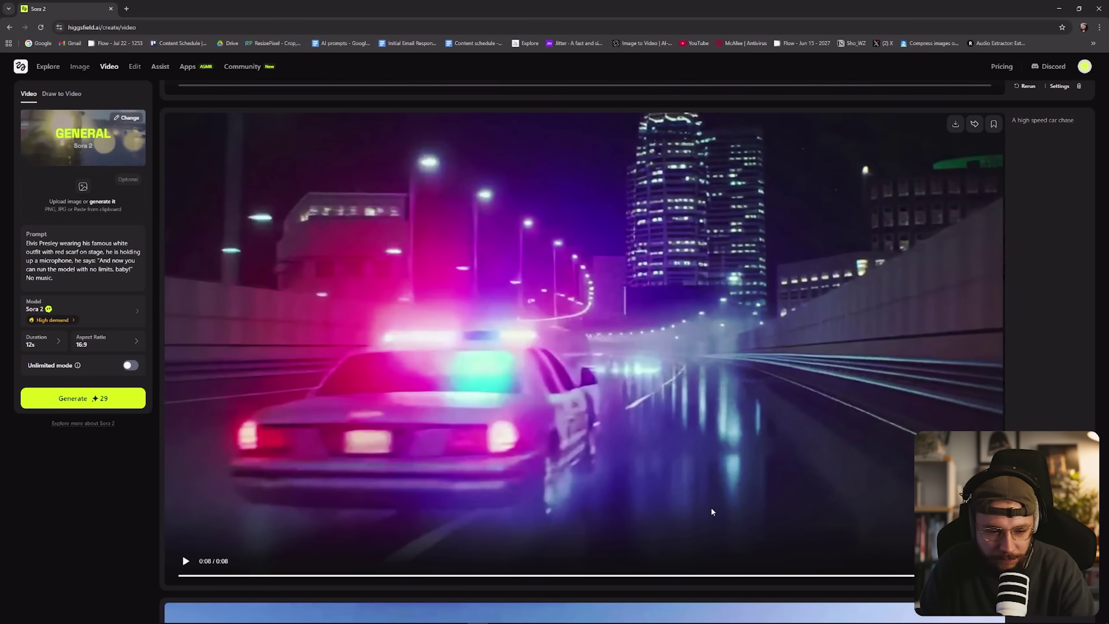
{"action": "scroll", "coordinate": [717, 509], "scroll_direction": "up", "scroll_amount": 10}
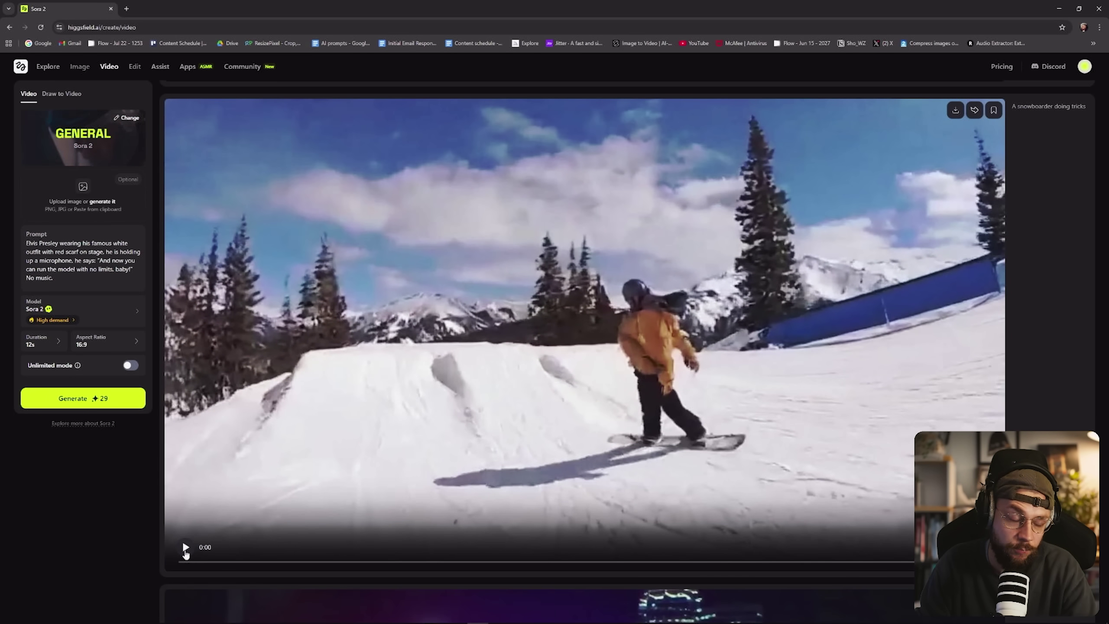
Step: Play the snowboarder tricks clip through to its end at 0:08
{"action": "left_click", "coordinate": [185, 551]}
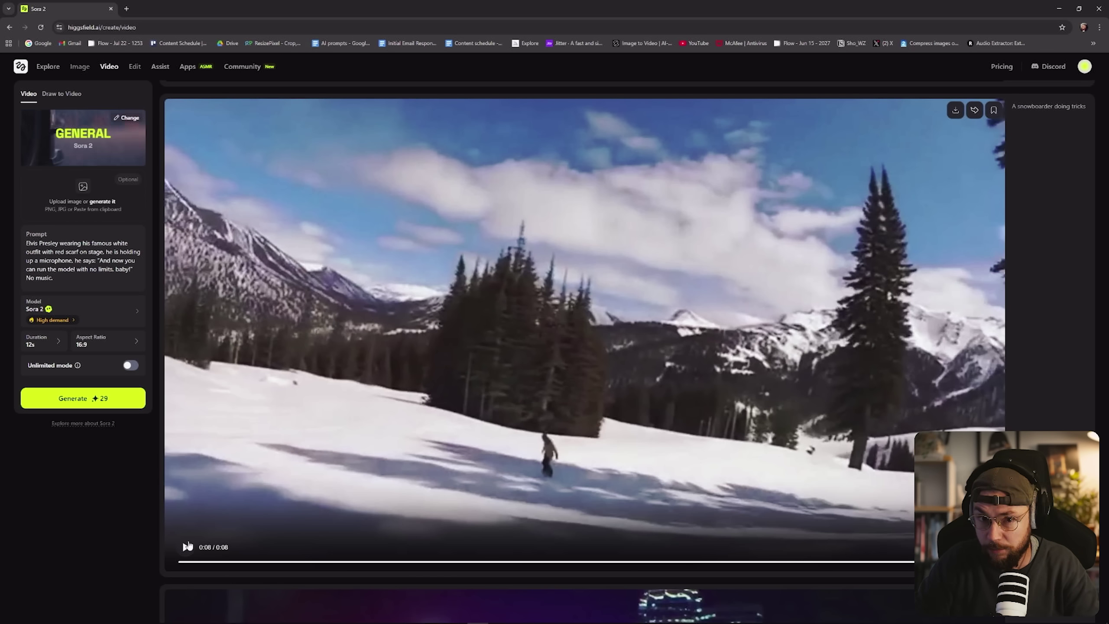
Step: Play the 8-second clip of an alien eating popcorn in a cinema
{"action": "scroll", "coordinate": [762, 545], "scroll_direction": "up", "scroll_amount": 10}
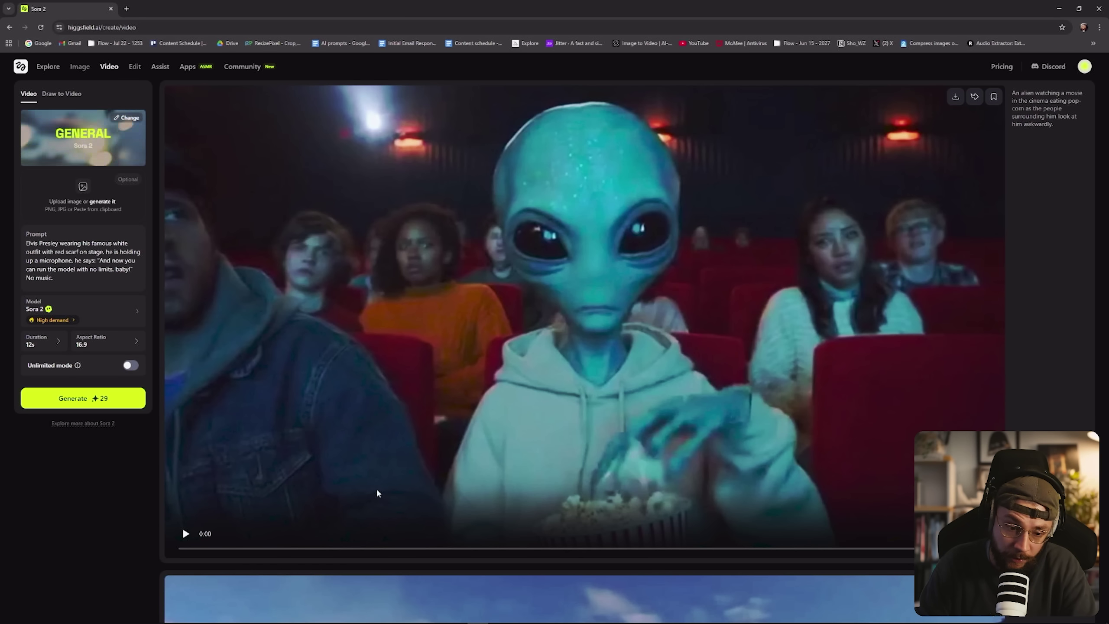
{"action": "left_click", "coordinate": [188, 534]}
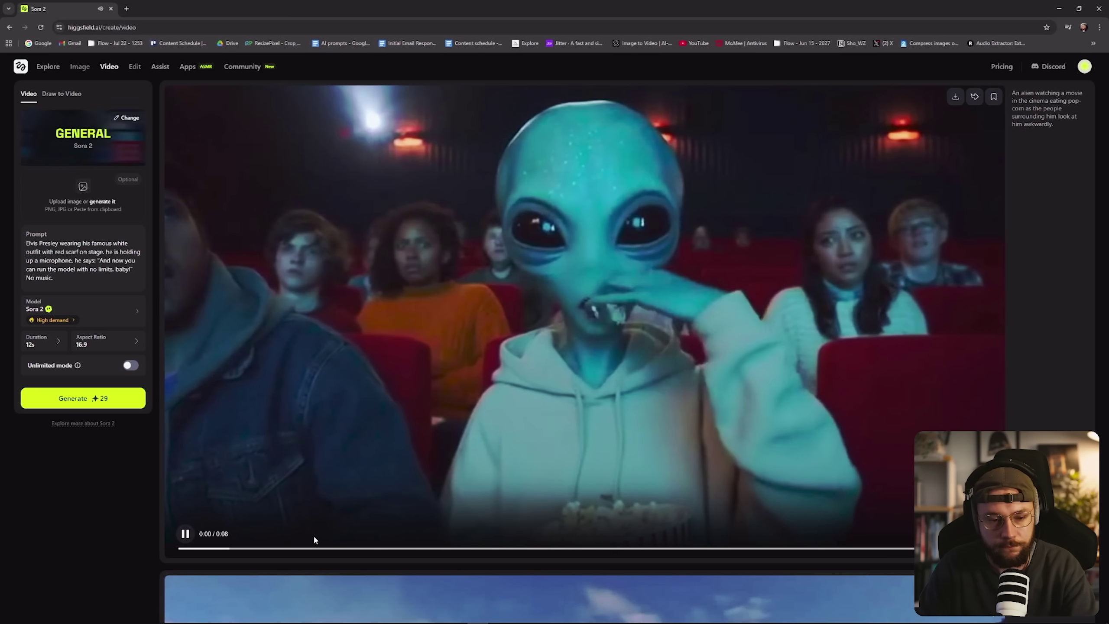